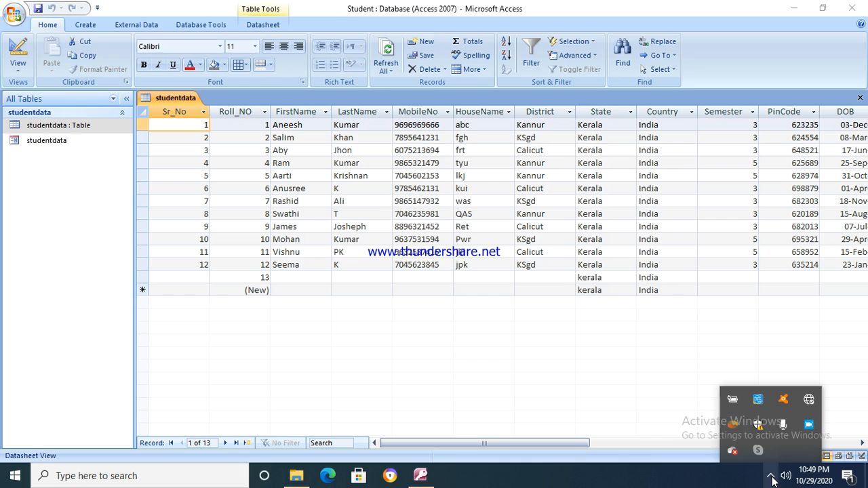
Start a new query on the studentdata table with the Simple Query Wizard
left_click(675, 372)
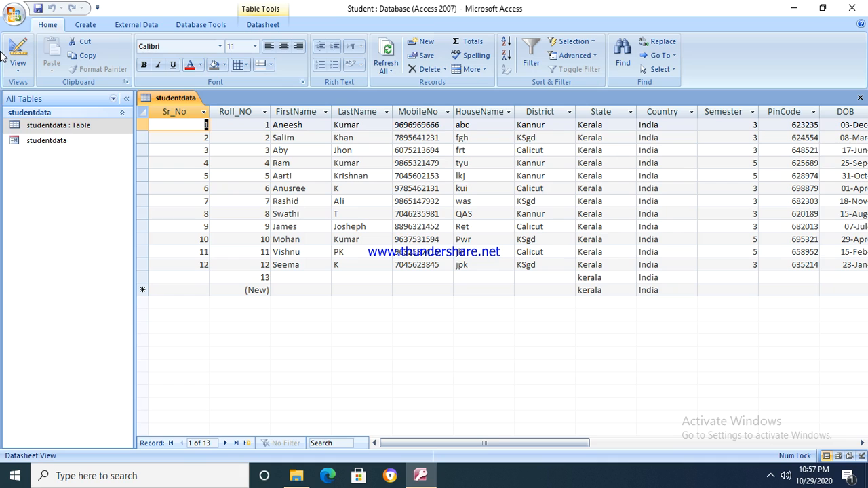
left_click(86, 25)
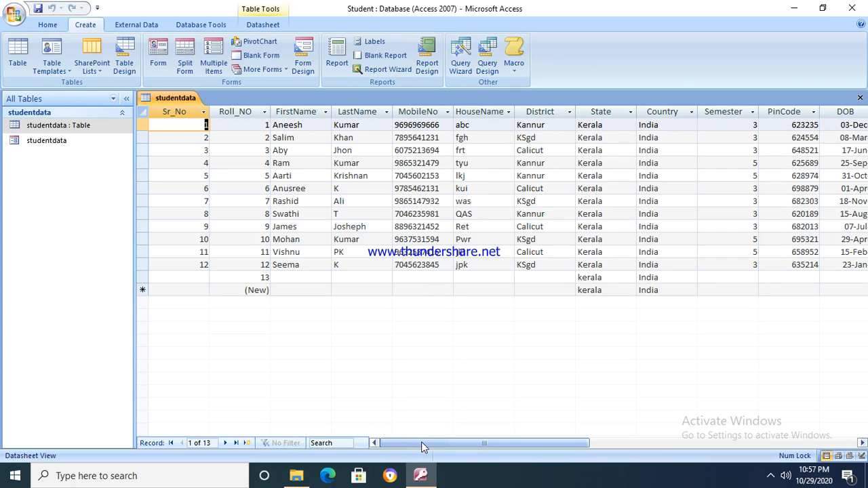
left_click_drag(422, 442, 460, 442)
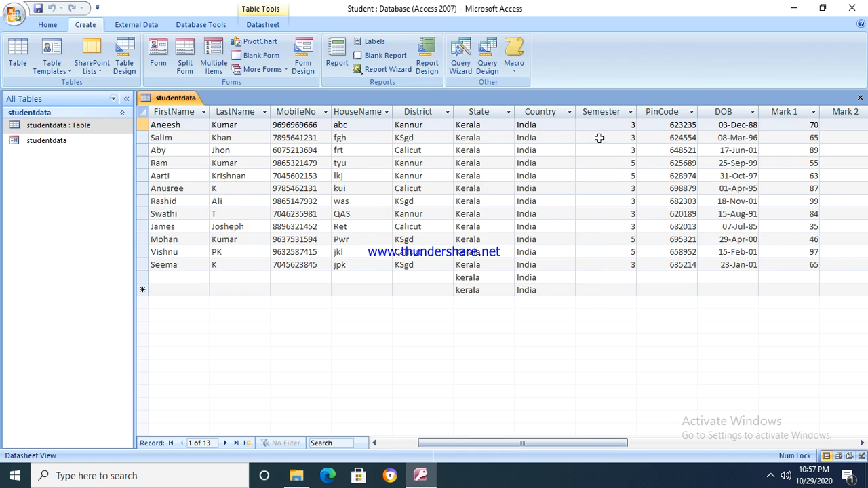
left_click_drag(601, 448, 649, 446)
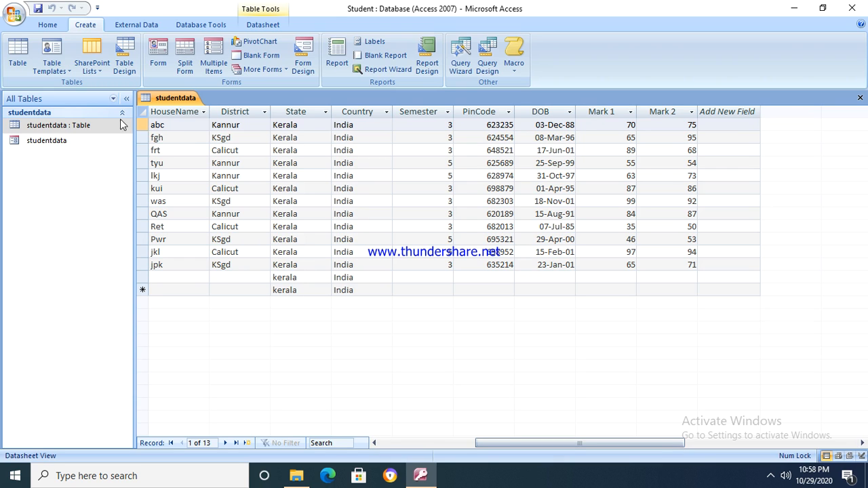
left_click(464, 72)
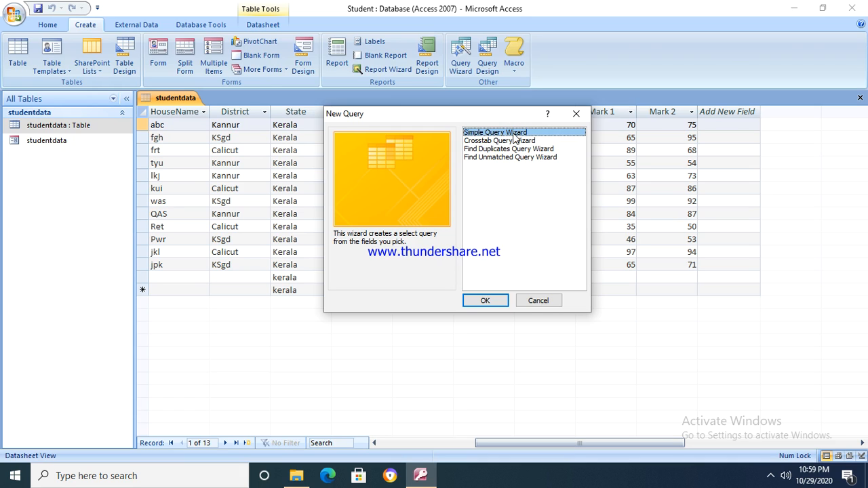
left_click(484, 301)
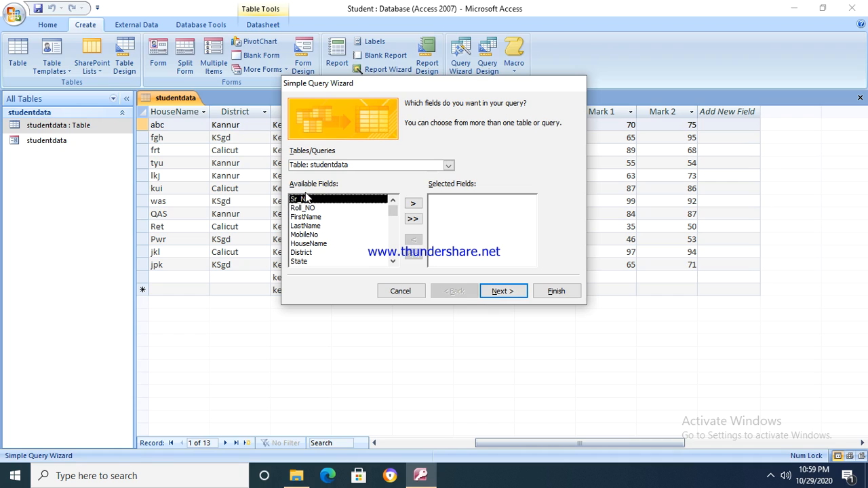
Add Sr_No, Roll_NO and all remaining fields of the studentdata table to the query's selected fields
left_click_drag(393, 211, 391, 267)
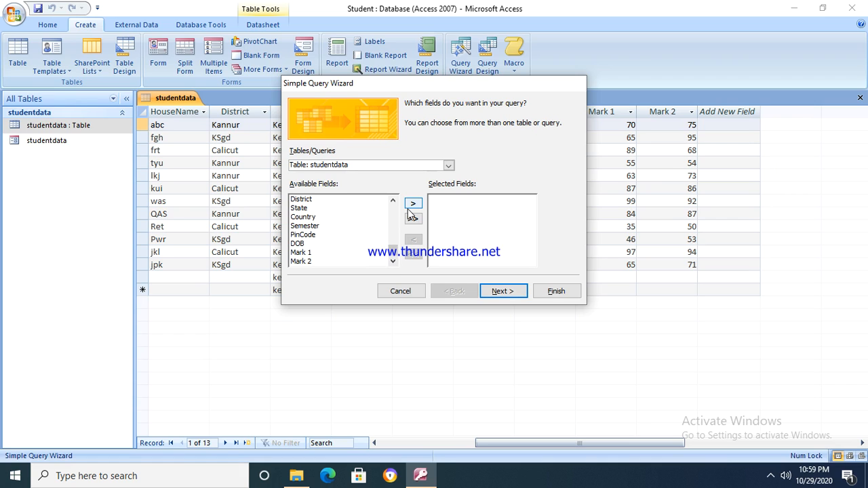
left_click_drag(394, 249, 395, 187)
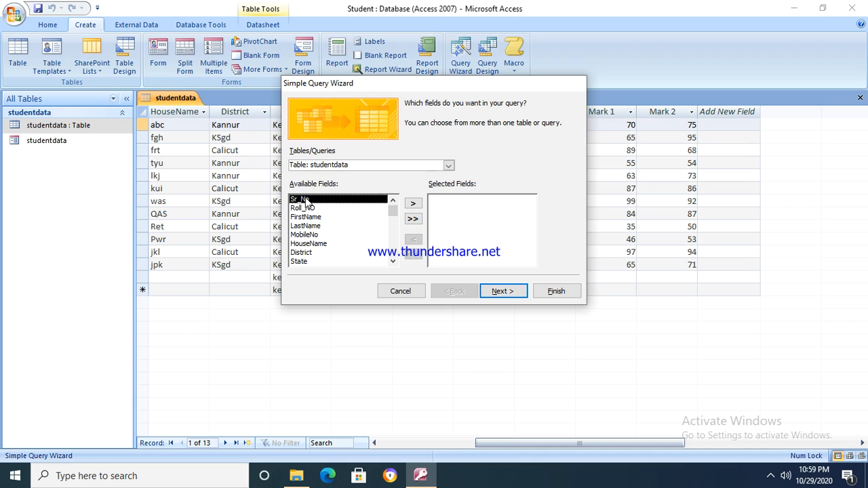
left_click(413, 204)
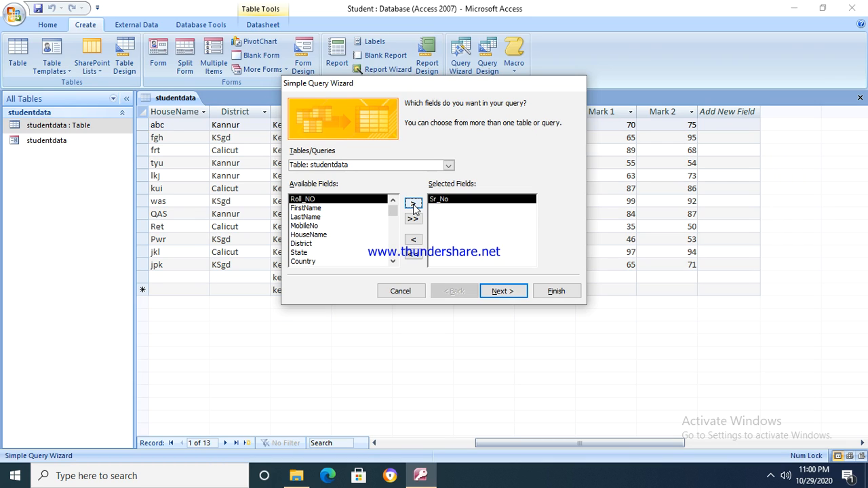
left_click(338, 199)
left_click(413, 205)
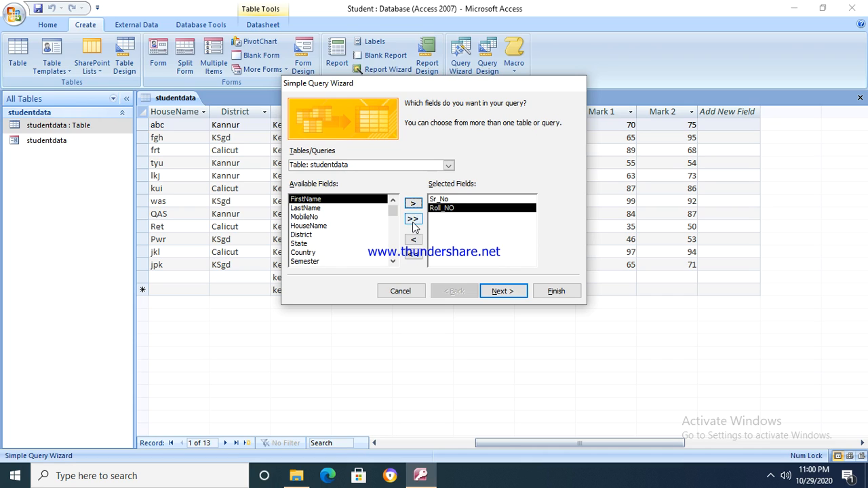
left_click(413, 220)
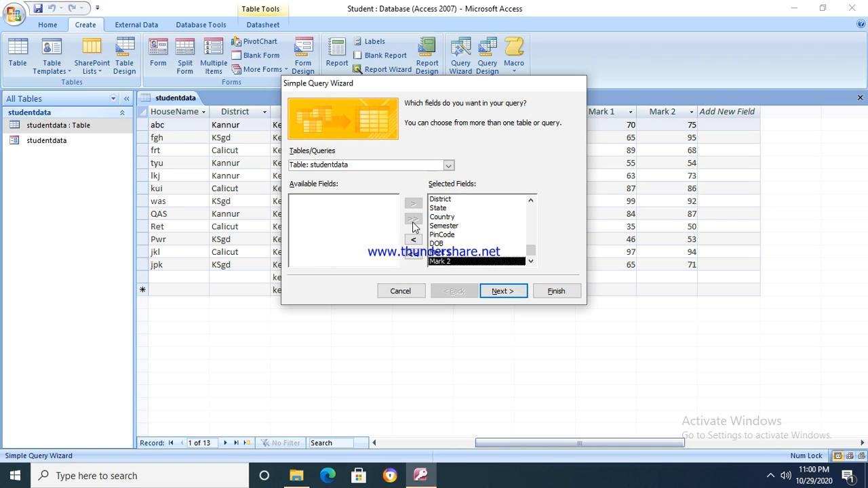
Keep the detail query type and the title studentdata Query, and finish the wizard with the option to modify the query design
left_click(498, 292)
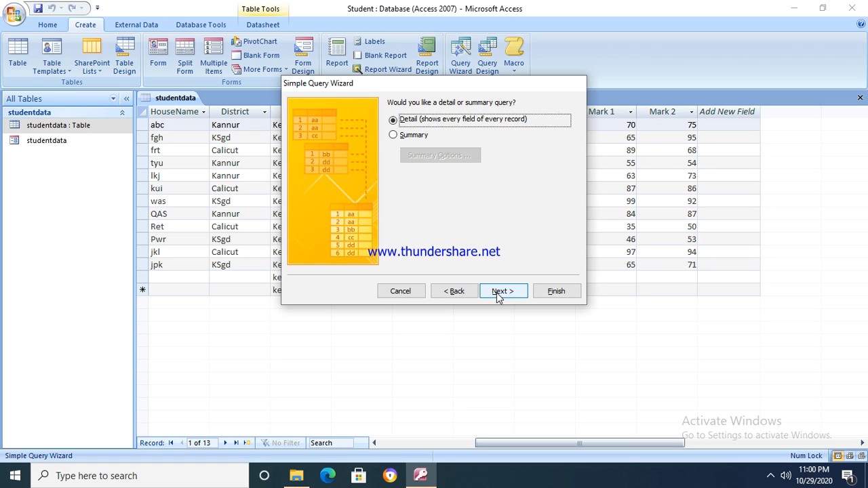
left_click(498, 296)
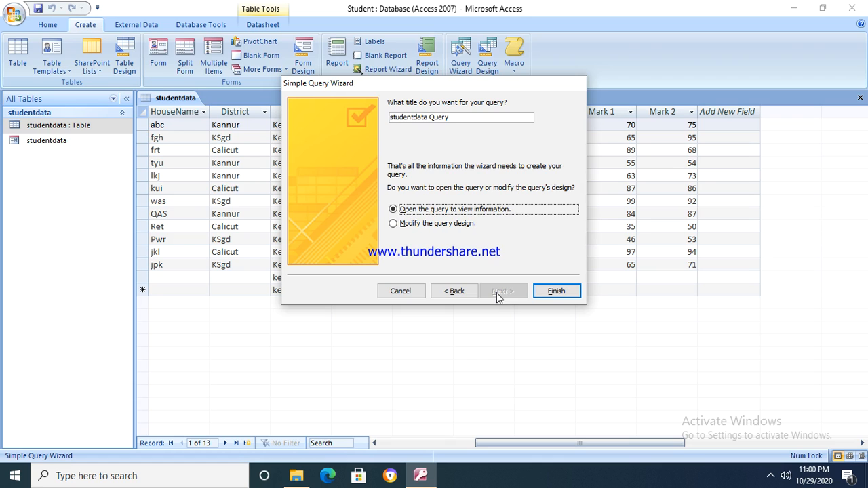
left_click(393, 223)
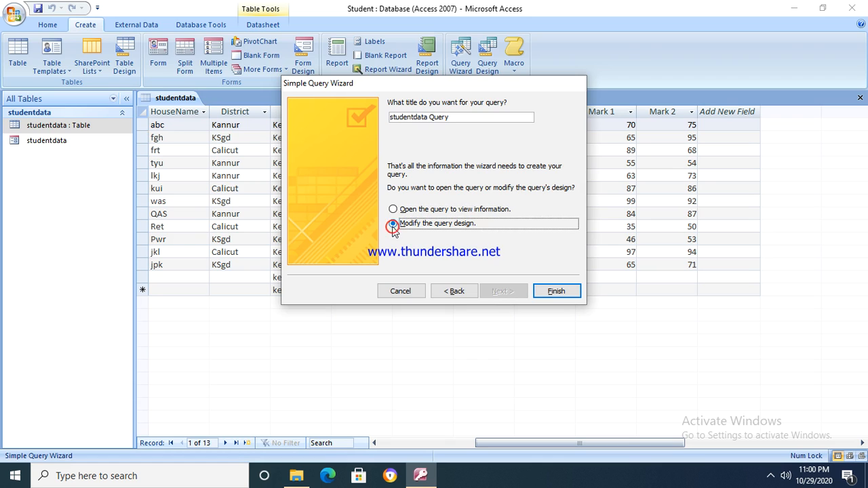
left_click(554, 290)
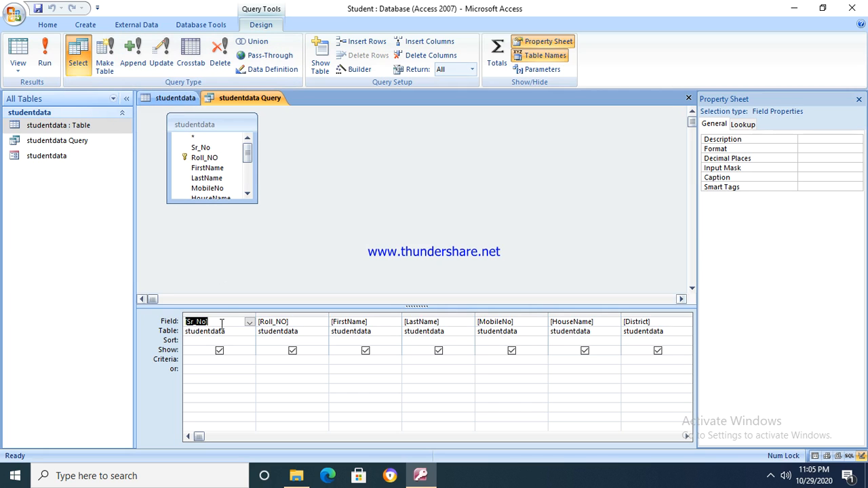
Enter A* as the criterion for the FirstName field and run the query
left_click(193, 364)
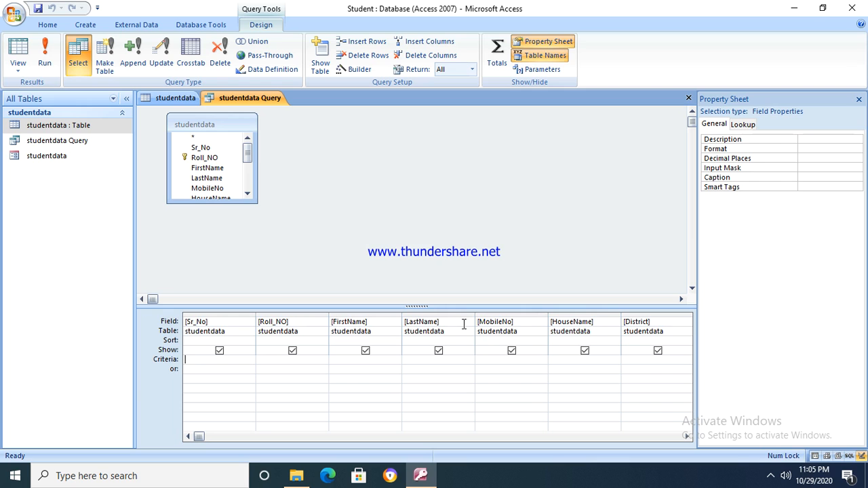
left_click_drag(688, 441, 688, 440)
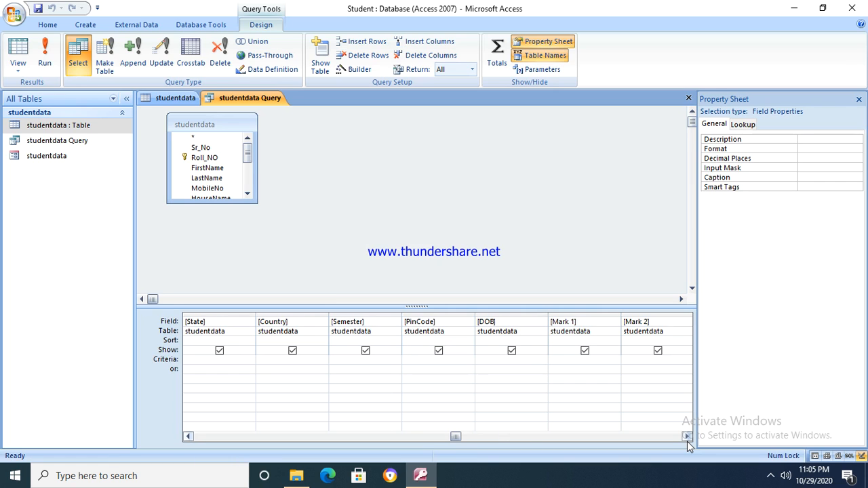
left_click(687, 442)
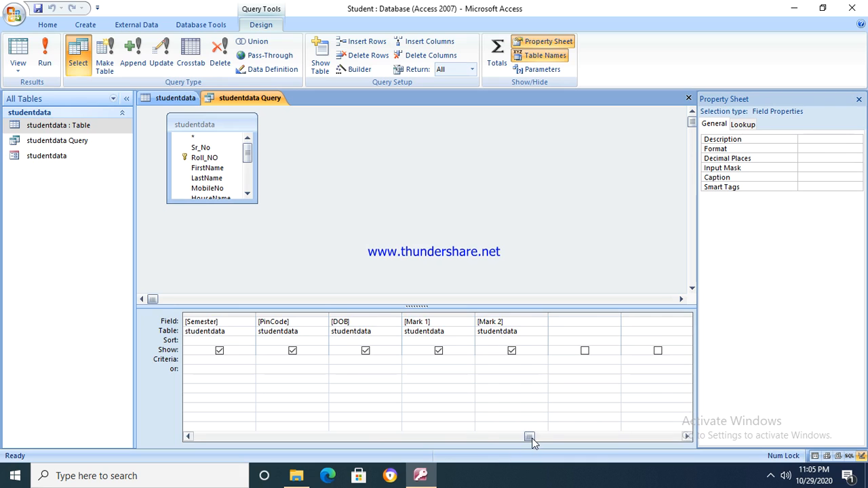
left_click_drag(529, 437, 197, 437)
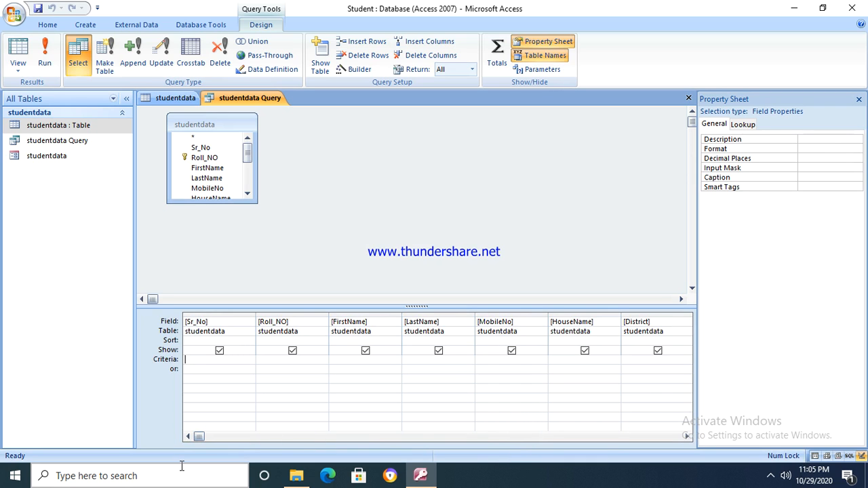
key("Tab")
key("Tab")
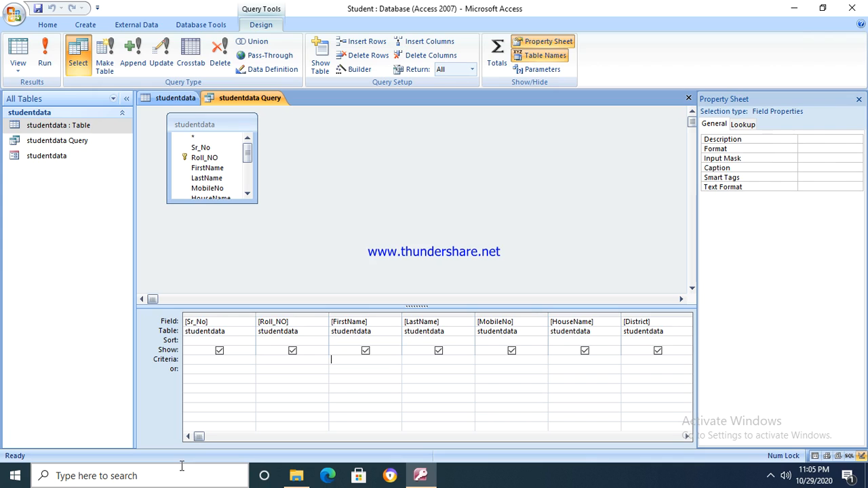
type("A")
type("*")
key("Return")
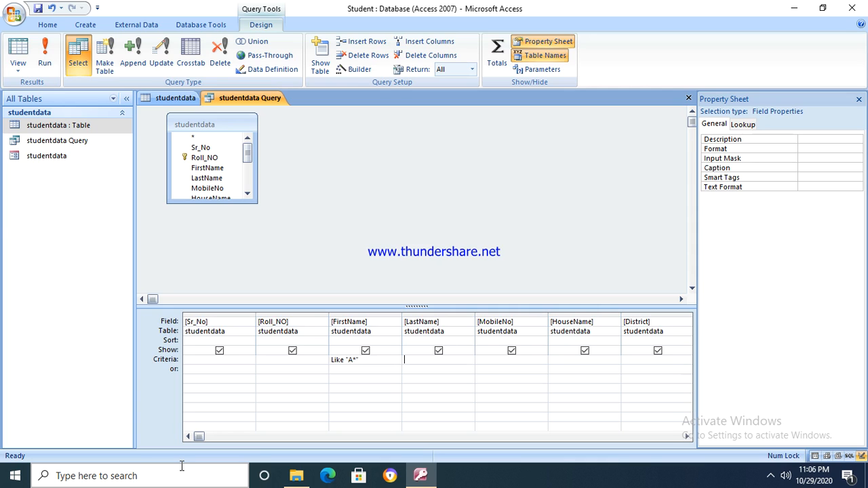
left_click(45, 64)
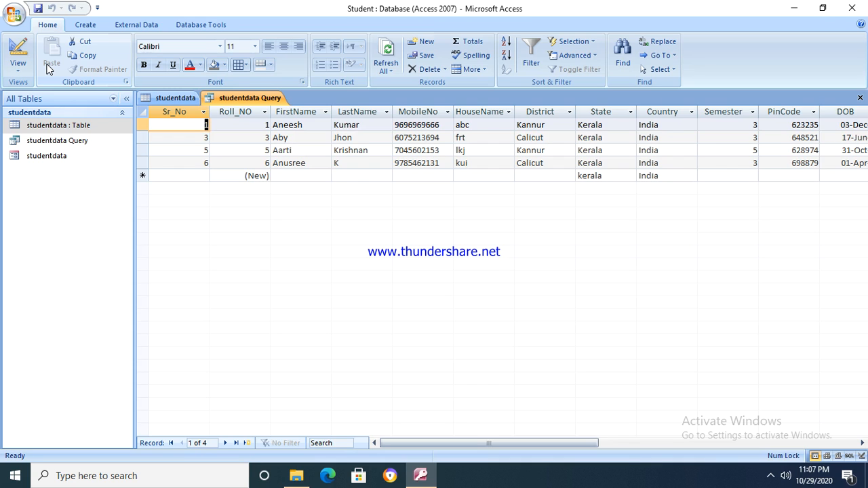
left_click(12, 14)
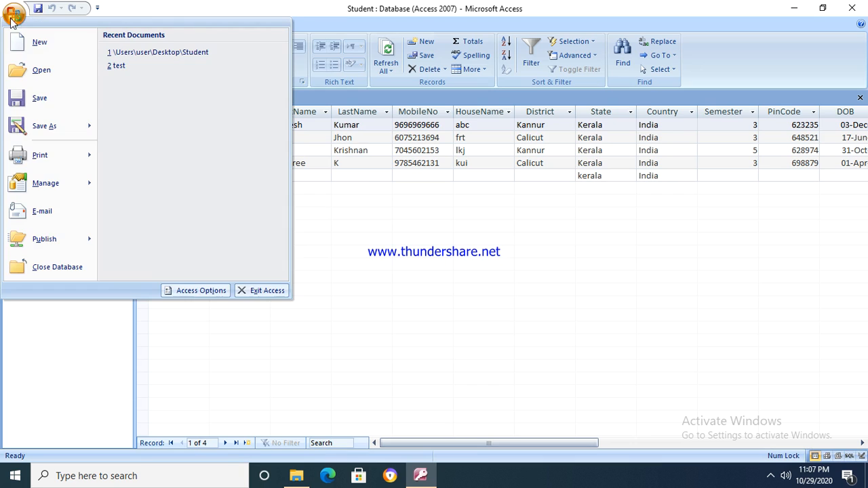
left_click(23, 128)
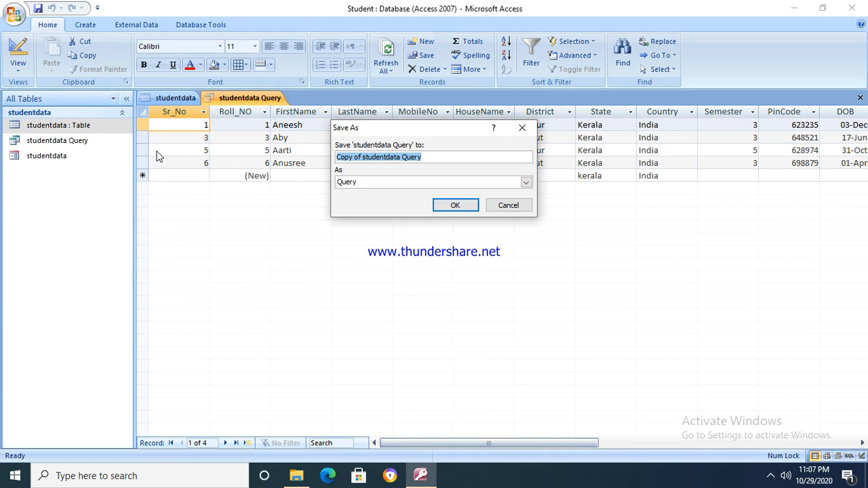
left_click(521, 129)
Save the filtered query as a new query object named "Students Name starting with A"
left_click(10, 11)
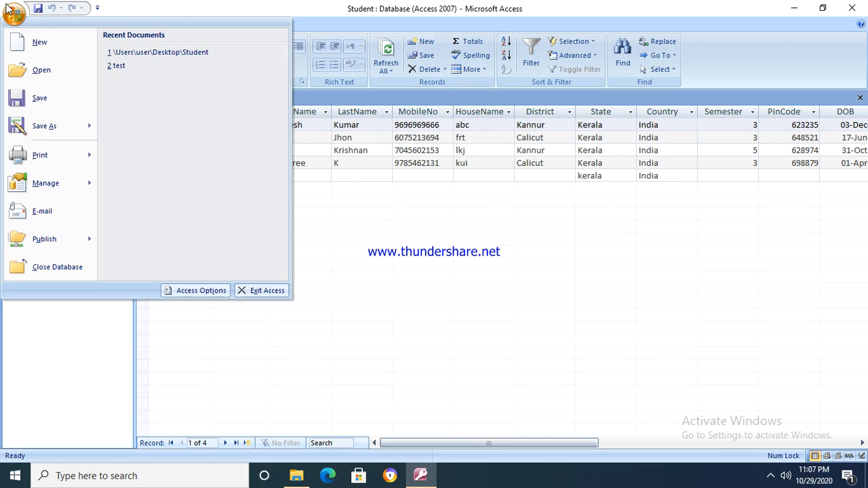
mouse_move(44, 132)
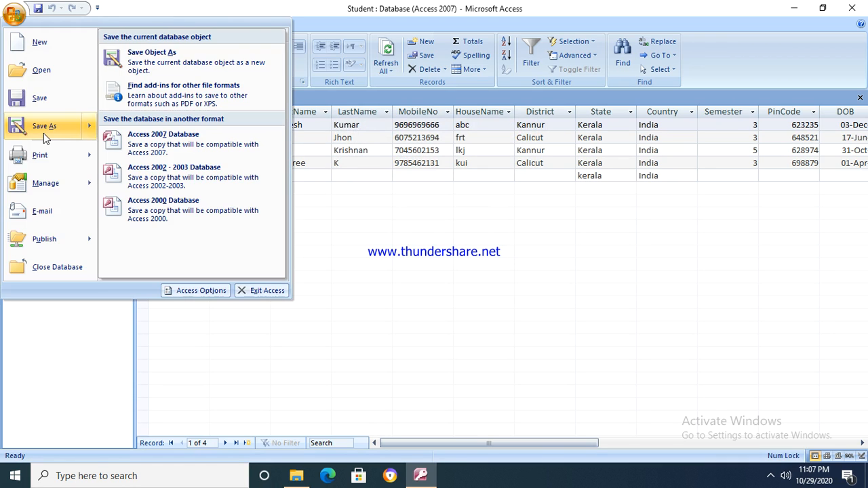
left_click(218, 63)
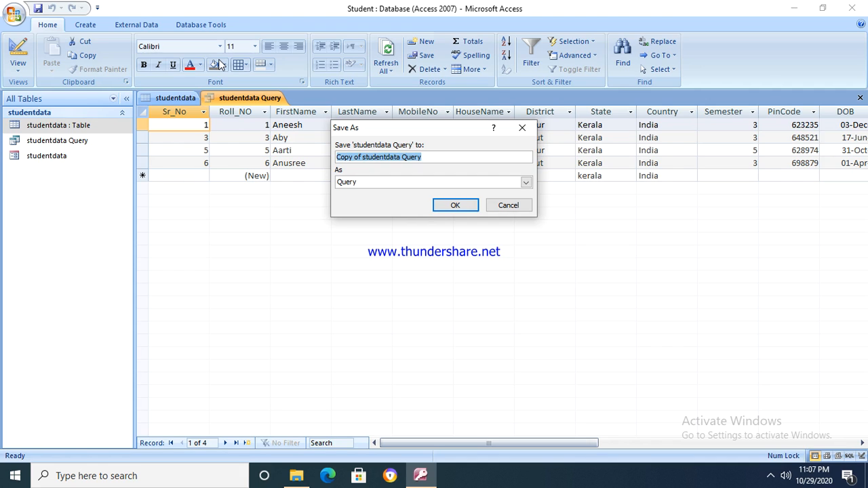
type("Studen")
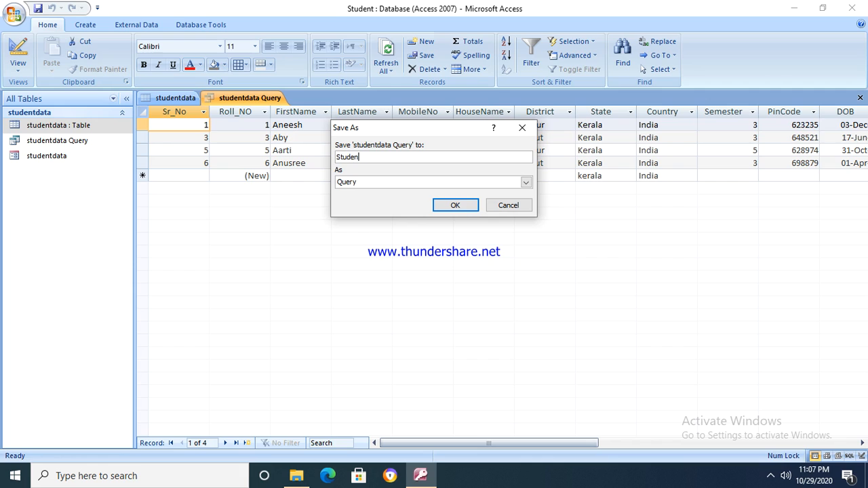
type("ts Name starting with A")
left_click(455, 205)
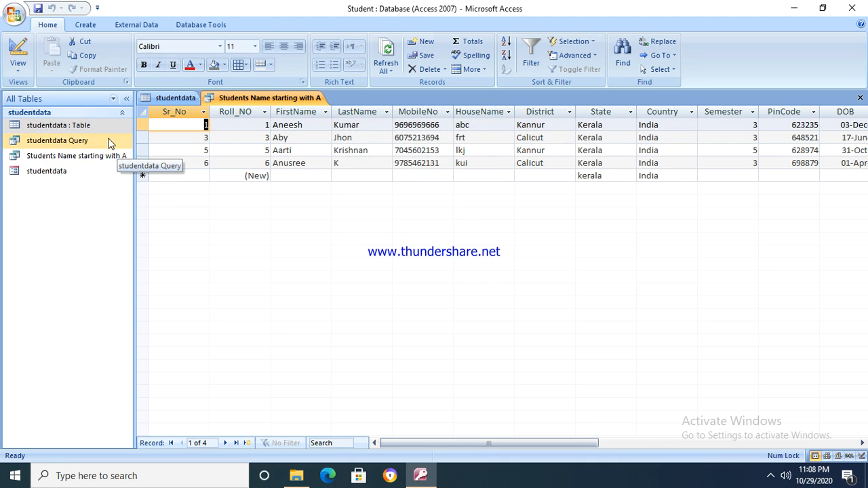
Open the original studentdata Query and switch it to Design View
left_click(42, 144)
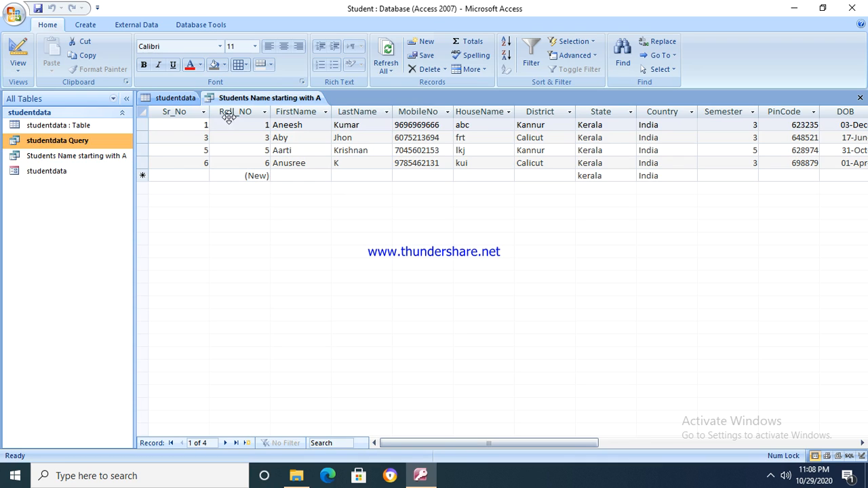
left_click(181, 101)
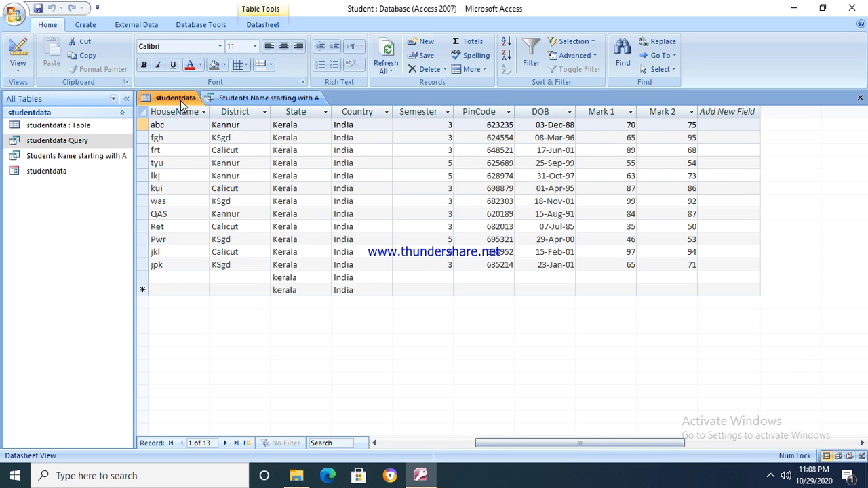
left_click(51, 144)
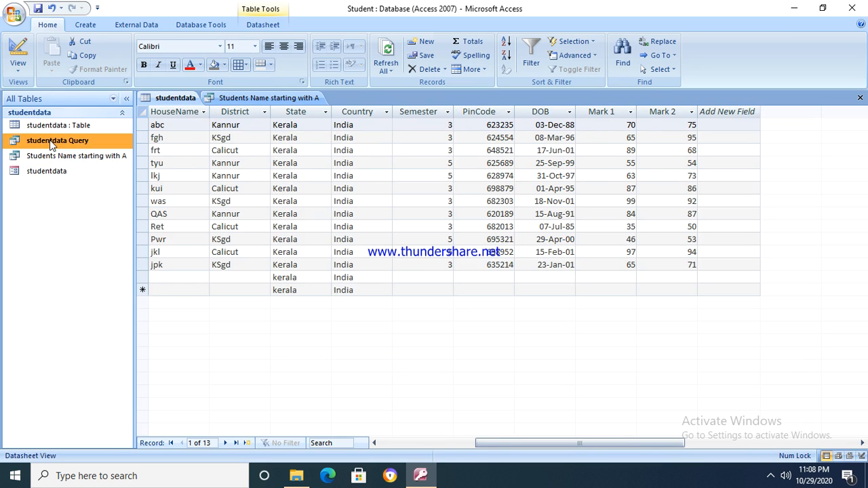
double_click(49, 140)
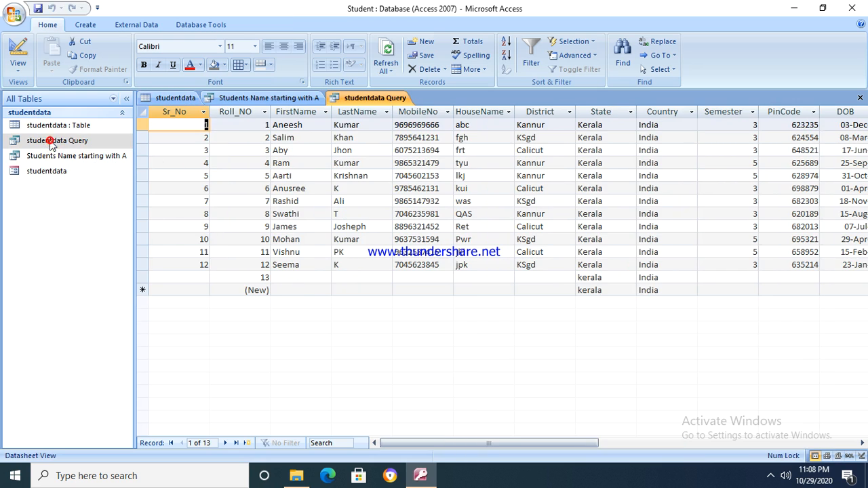
left_click(18, 65)
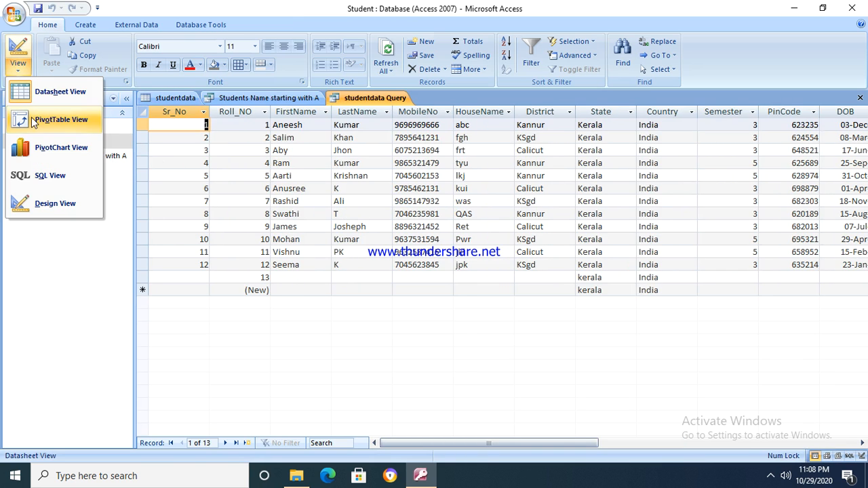
left_click(49, 202)
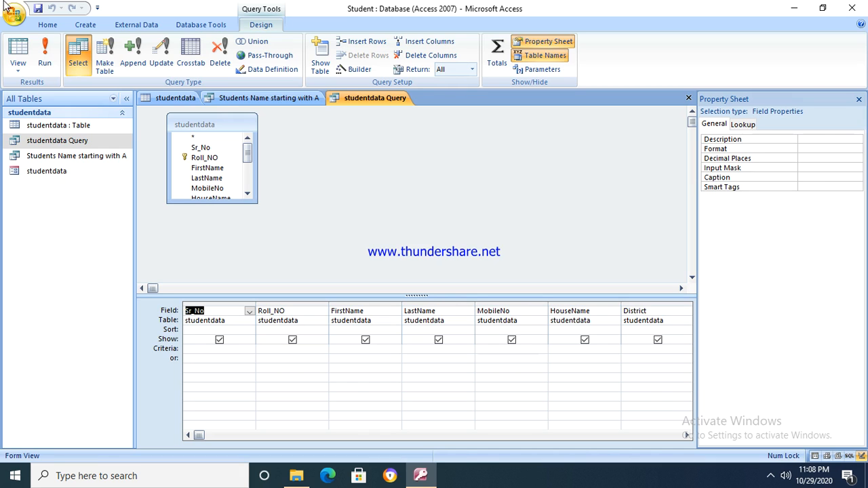
Check the District values in the studentdata table and return to the design of studentdata Query
left_click(18, 64)
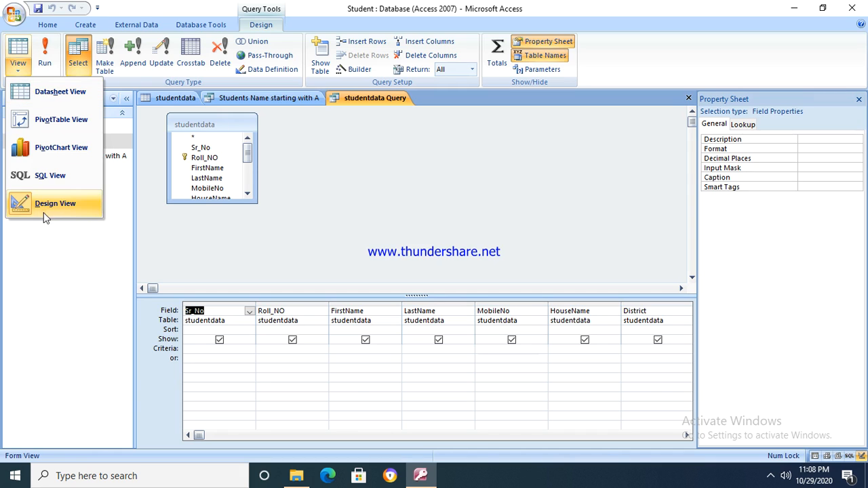
left_click(273, 244)
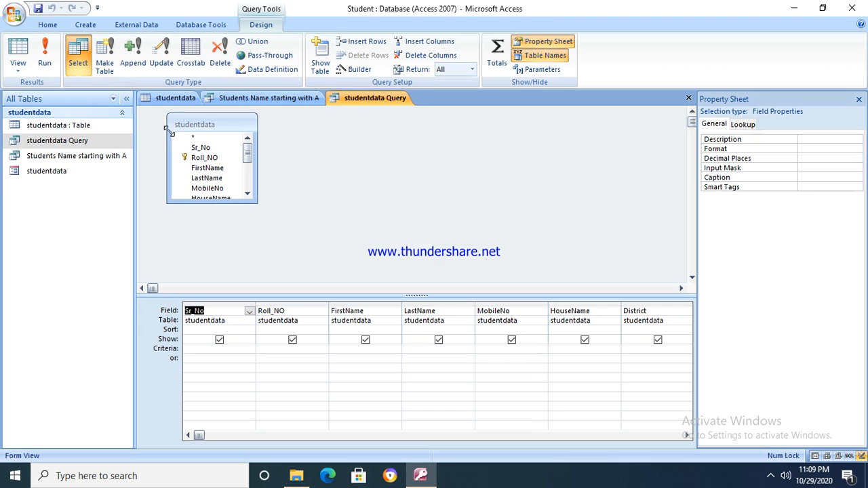
left_click(171, 100)
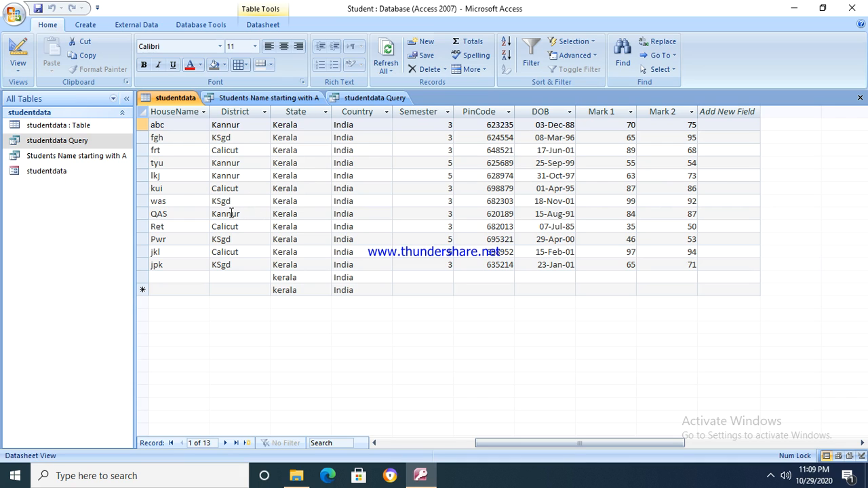
left_click(359, 98)
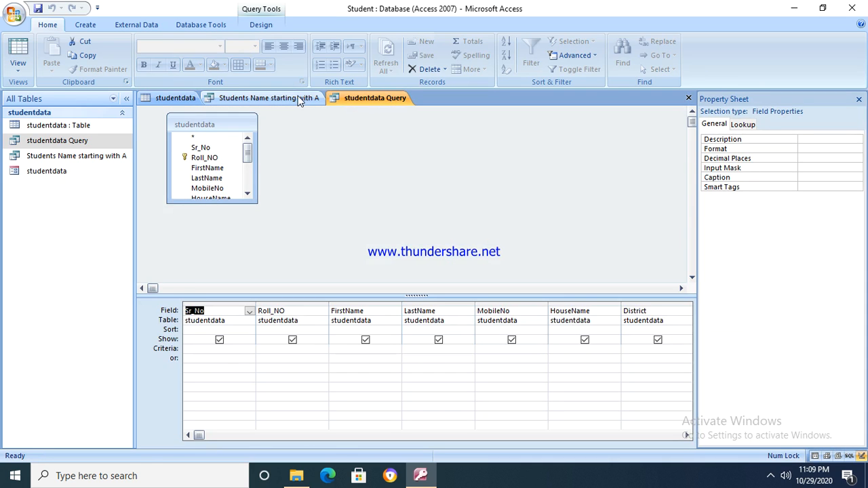
Enter Kannnur as the criterion for the District field and show the query in Datasheet View
left_click(189, 348)
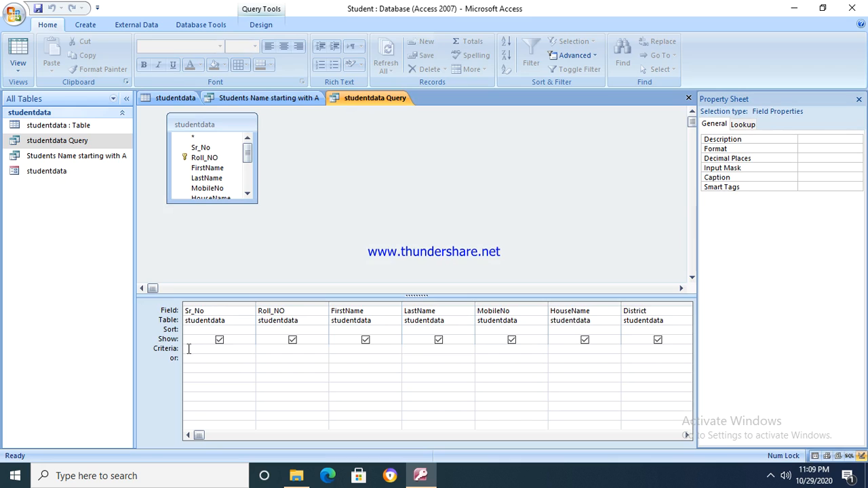
key("Tab")
key("Tab")
key("Tab")
key("Tab")
key("Tab")
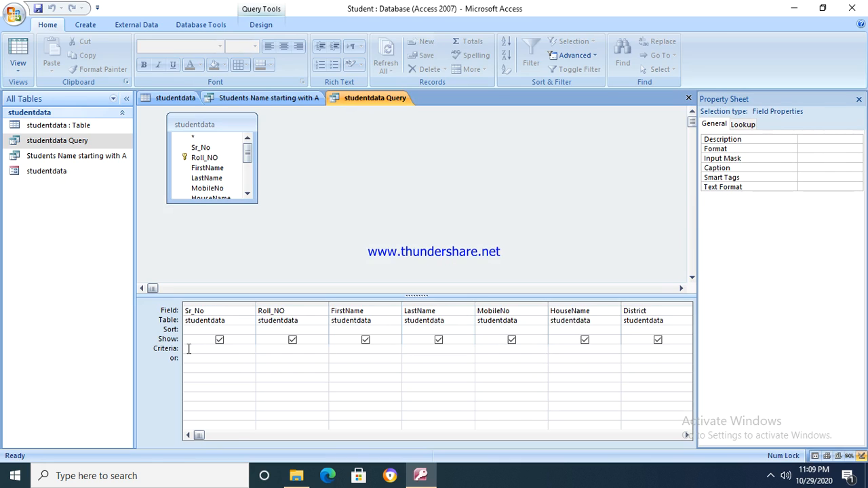
key("Tab")
type("Kannnur")
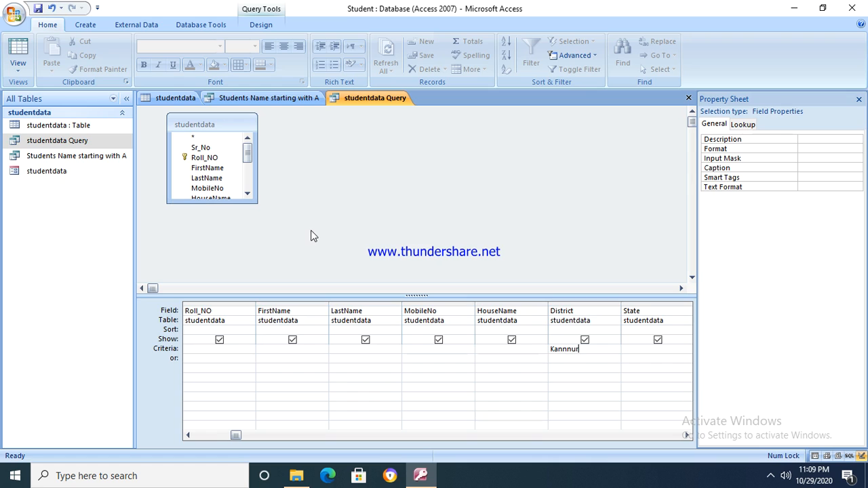
key("Tab")
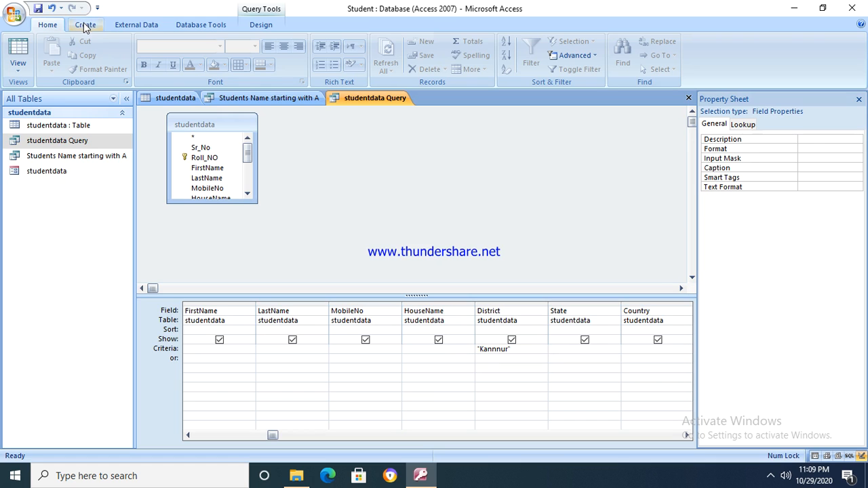
left_click(13, 51)
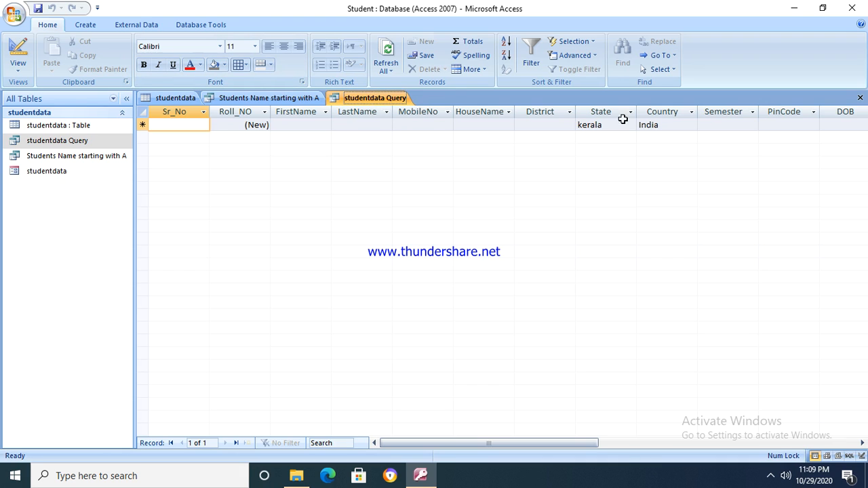
left_click(860, 98)
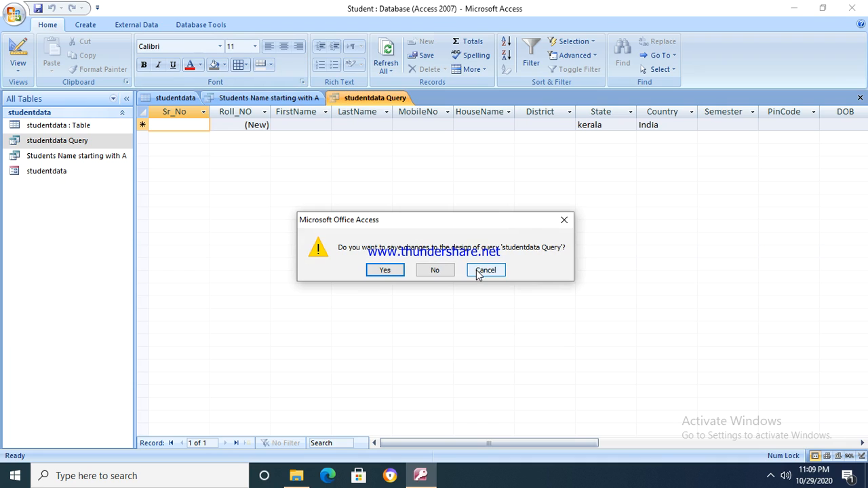
left_click(567, 223)
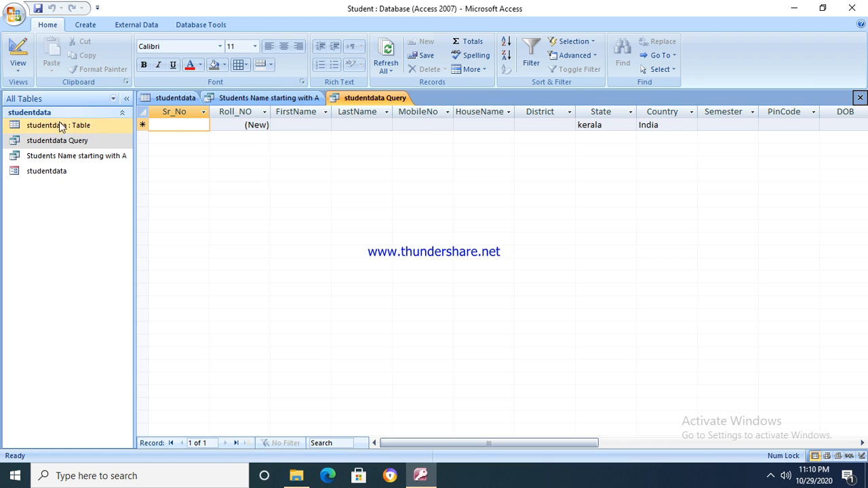
double_click(51, 139)
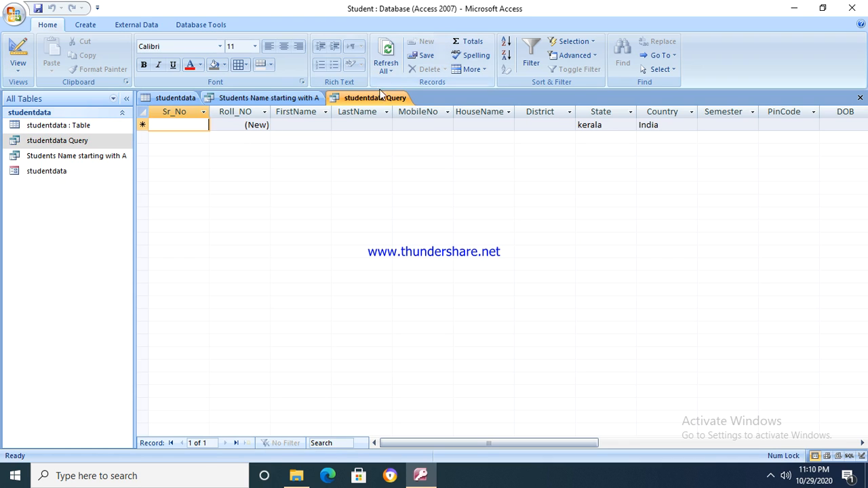
Replace the District criterion with Kannur in Design View and display the matching records in Datasheet View
left_click(18, 49)
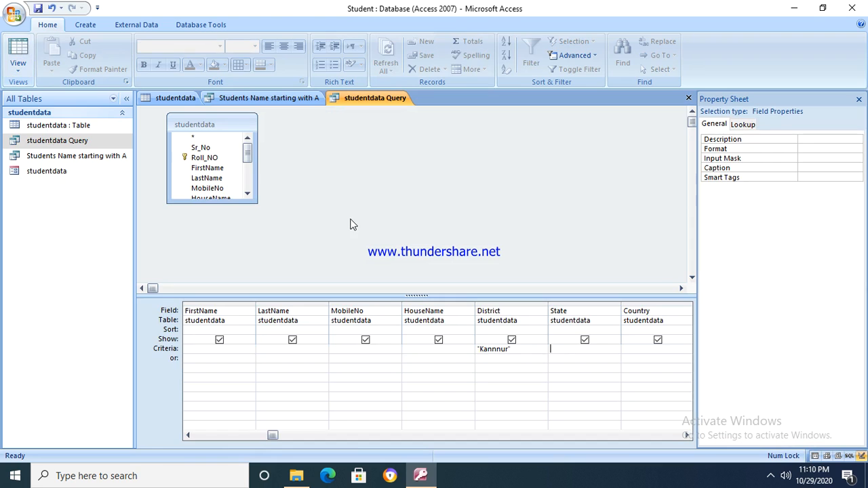
left_click(515, 351)
key("BackSpace")
key("BackSpace")
key("BackSpace")
key("BackSpace")
key("BackSpace")
key("BackSpace")
key("BackSpace")
key("BackSpace")
key("BackSpace")
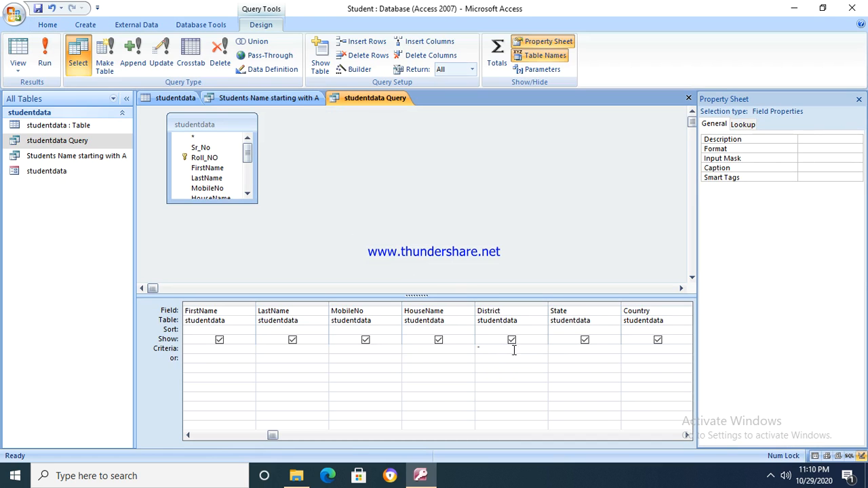
left_click(180, 99)
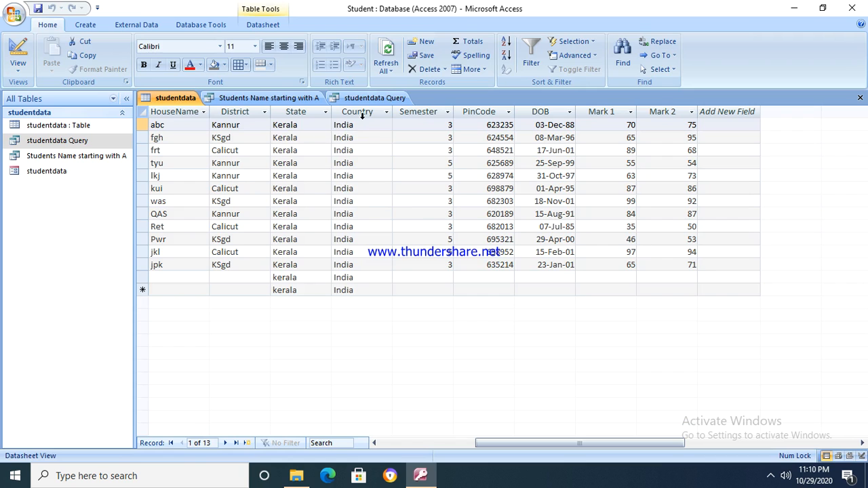
left_click(368, 99)
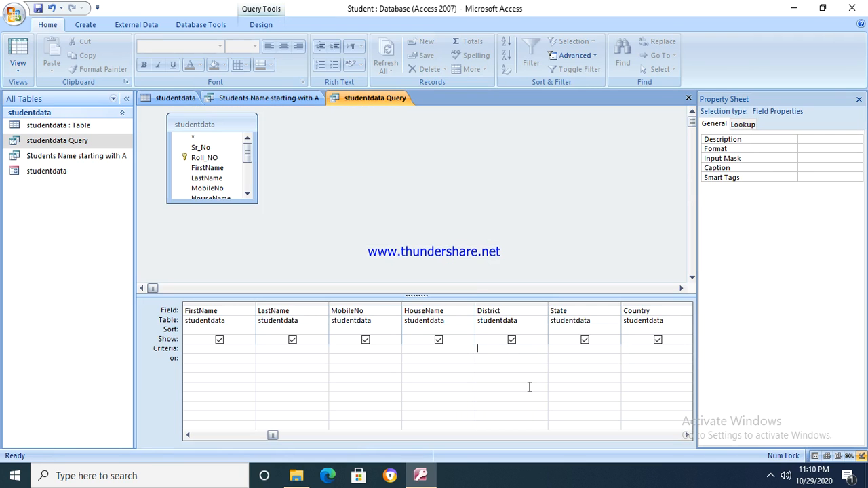
type("Kannur")
key("Tab")
left_click(18, 51)
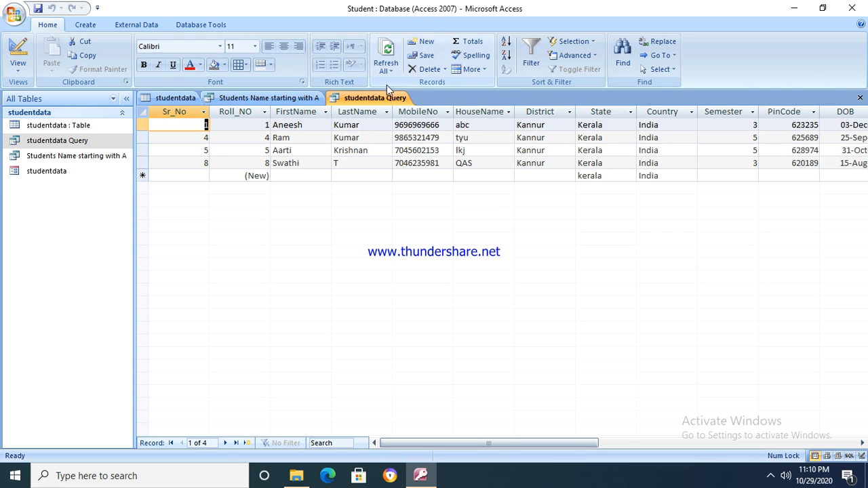
Return studentdata Query to Design View and clear the District criterion
left_click(19, 46)
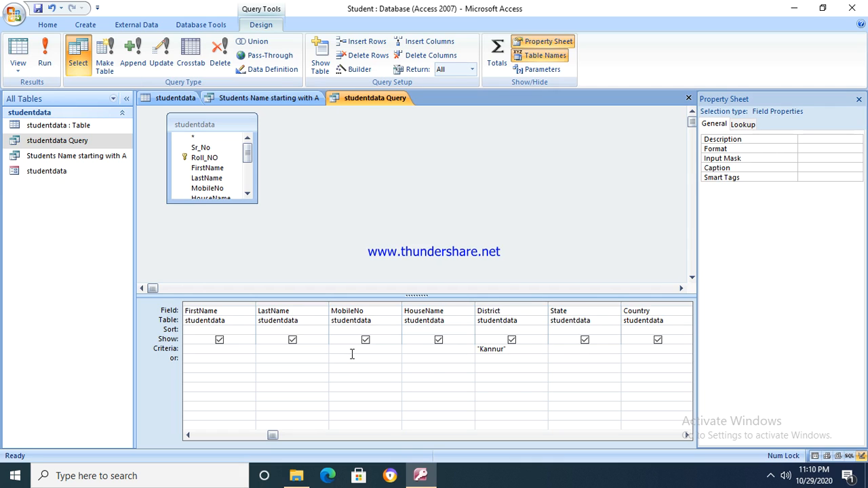
left_click(513, 348)
key("BackSpace")
key("BackSpace")
key("BackSpace")
key("BackSpace")
key("BackSpace")
key("BackSpace")
key("BackSpace")
key("BackSpace")
Enter 5 as the criterion for the Semester field and run the query
left_click(537, 348)
key("Tab")
key("Tab")
key("Tab")
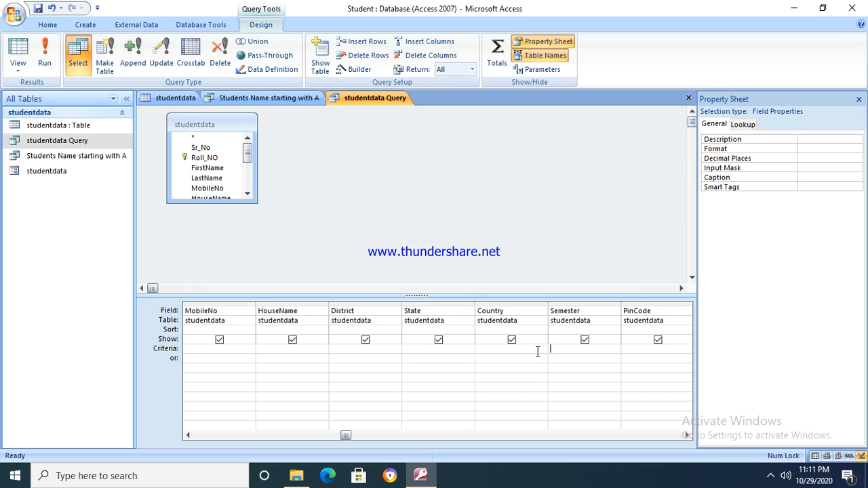
type("5")
key("Tab")
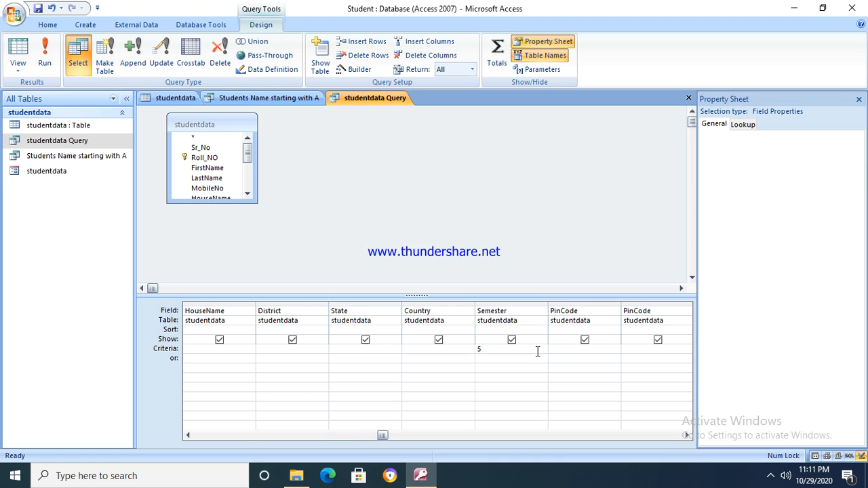
left_click(45, 56)
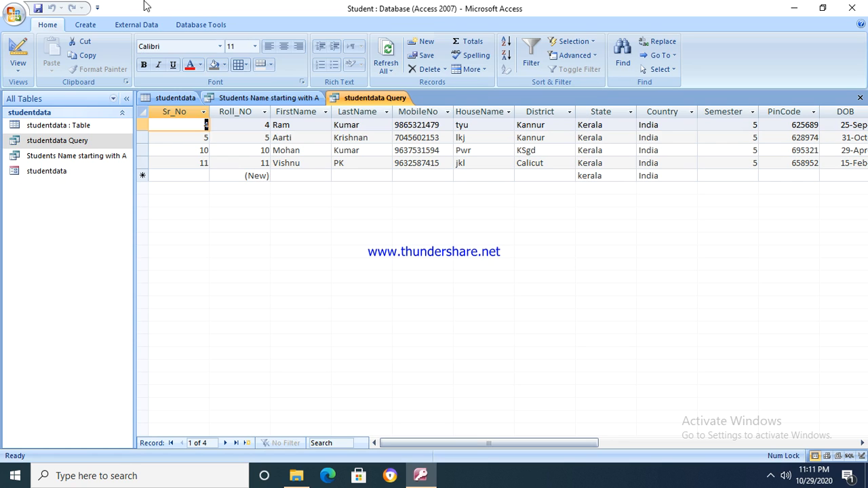
Switch studentdata Query back and forth between Design View and Datasheet View to compare its criteria with its records
left_click(40, 128)
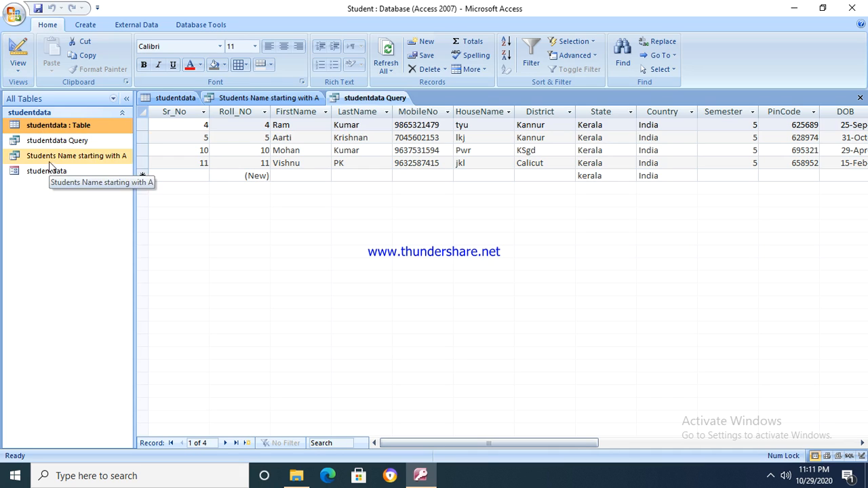
left_click(56, 146)
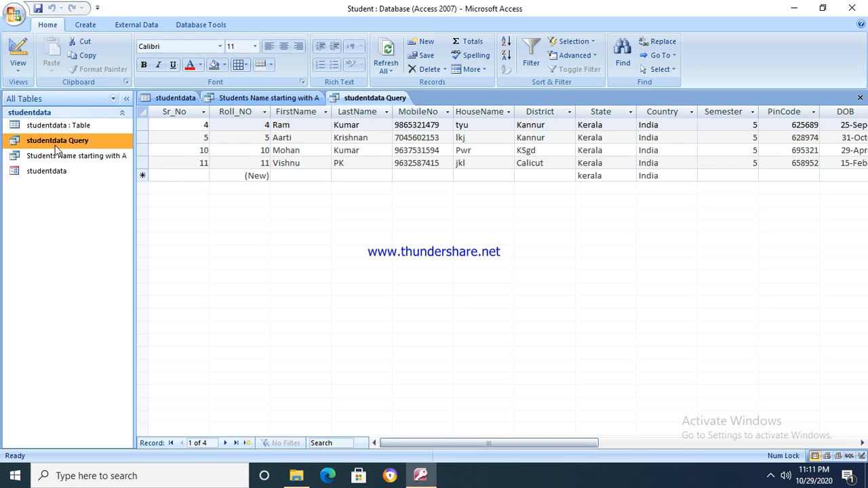
left_click(18, 51)
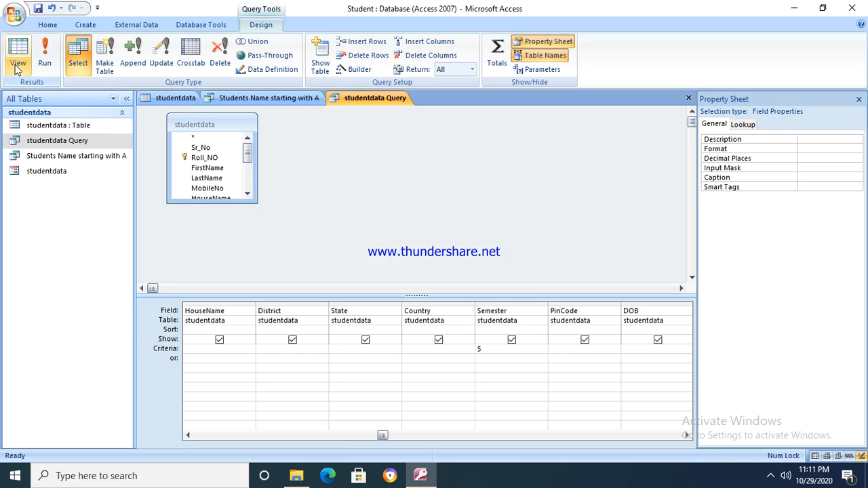
left_click(17, 67)
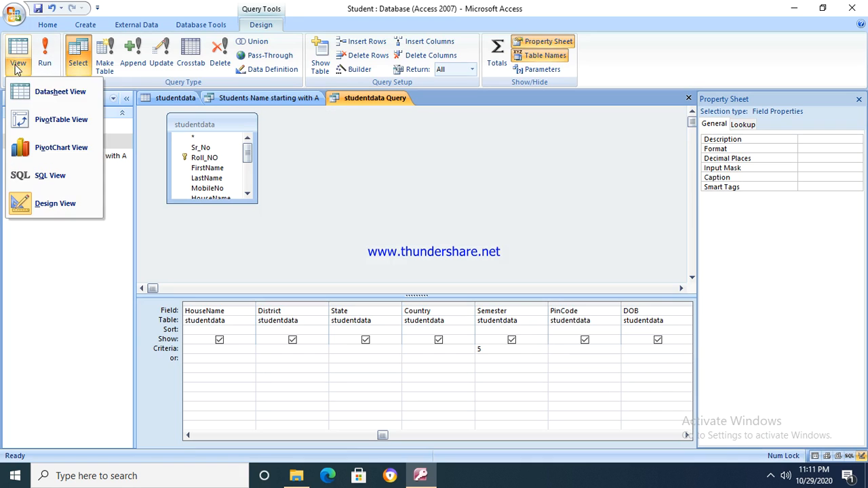
left_click(58, 92)
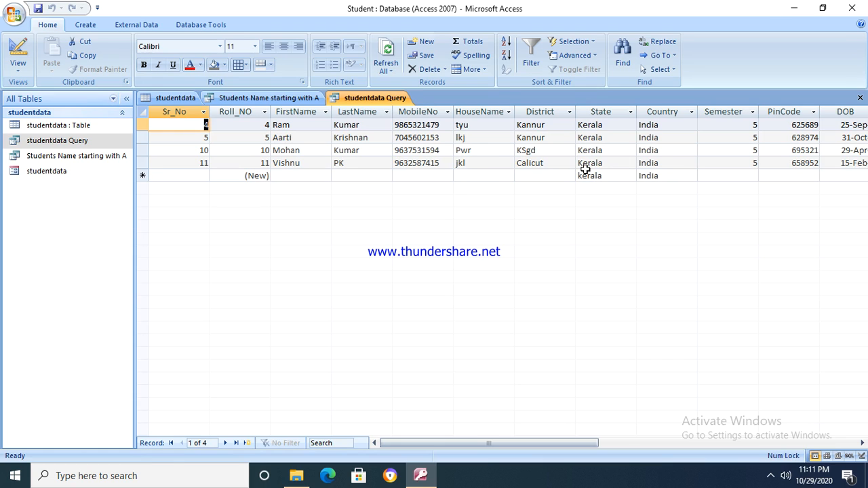
left_click(18, 64)
left_click(35, 202)
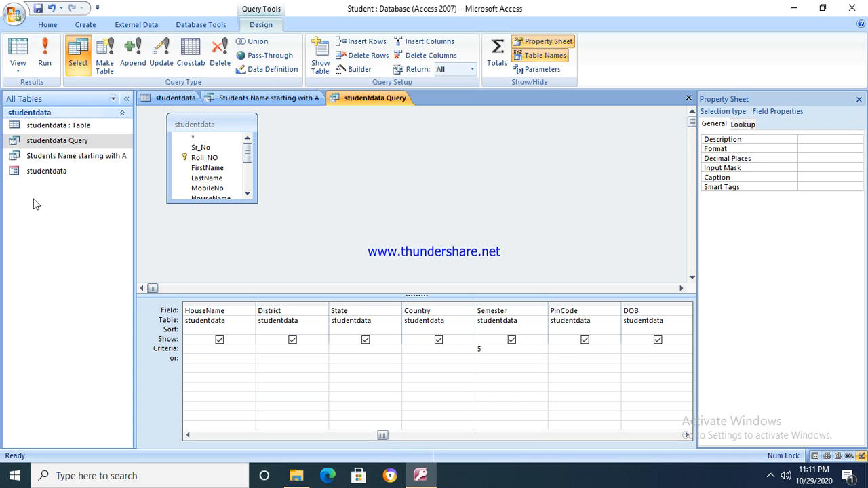
left_click(20, 56)
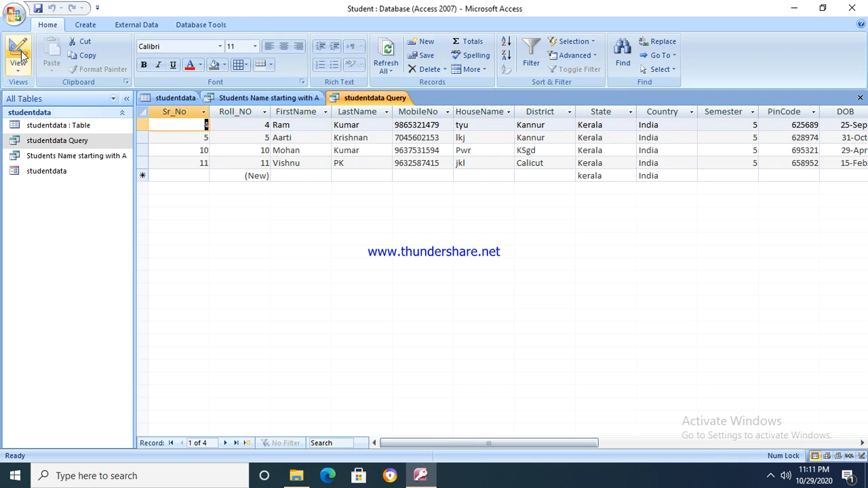
Examine the query's statement in SQL View and bring the query back to Design View
left_click(20, 62)
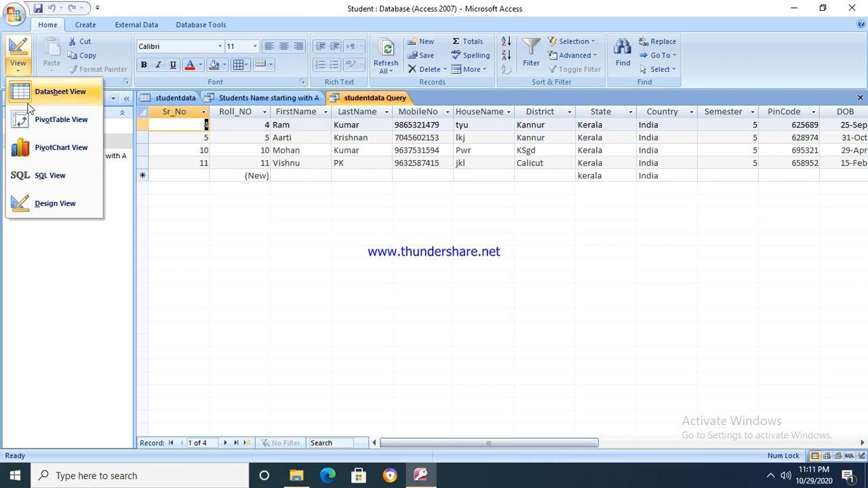
left_click(31, 186)
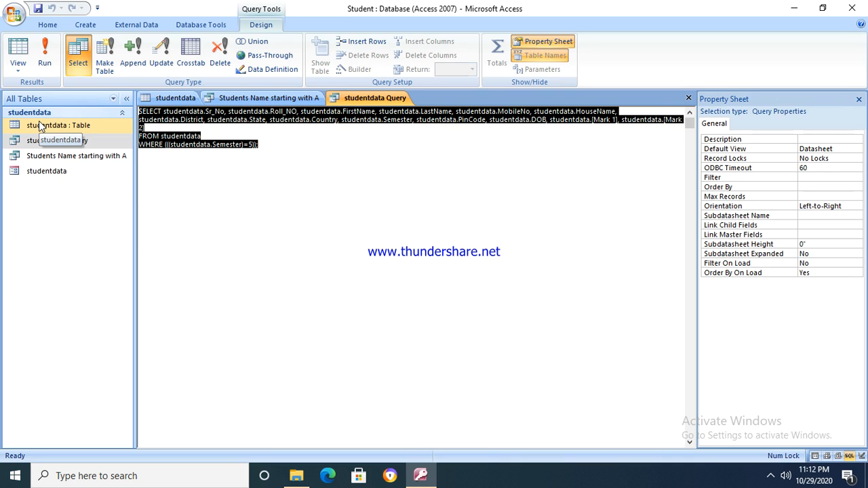
left_click(18, 60)
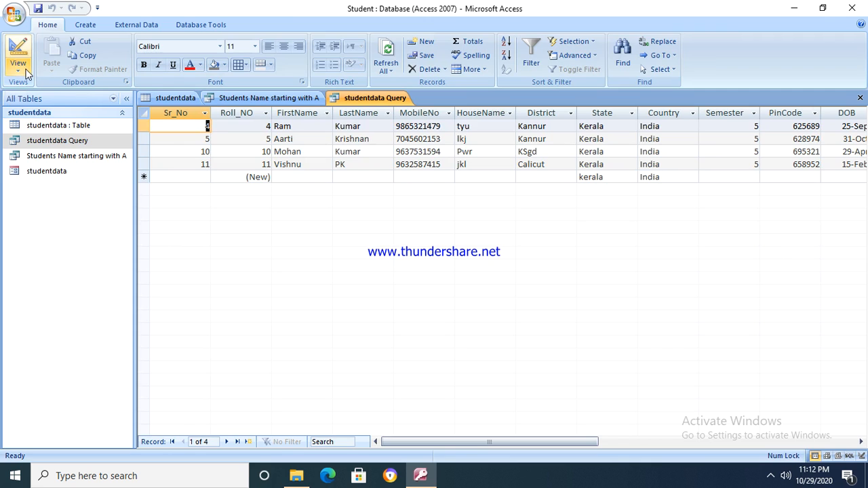
left_click(18, 58)
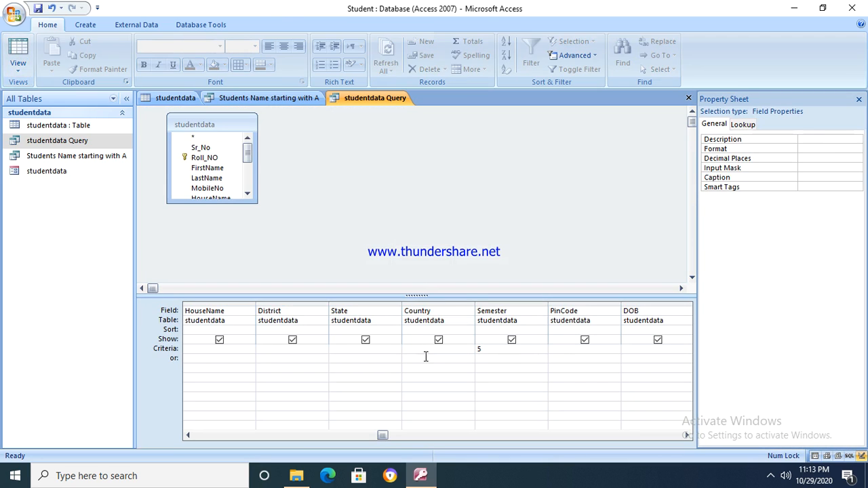
Add Kannur as the District criterion alongside the Semester criterion in studentdata Query and run the query
left_click(515, 358)
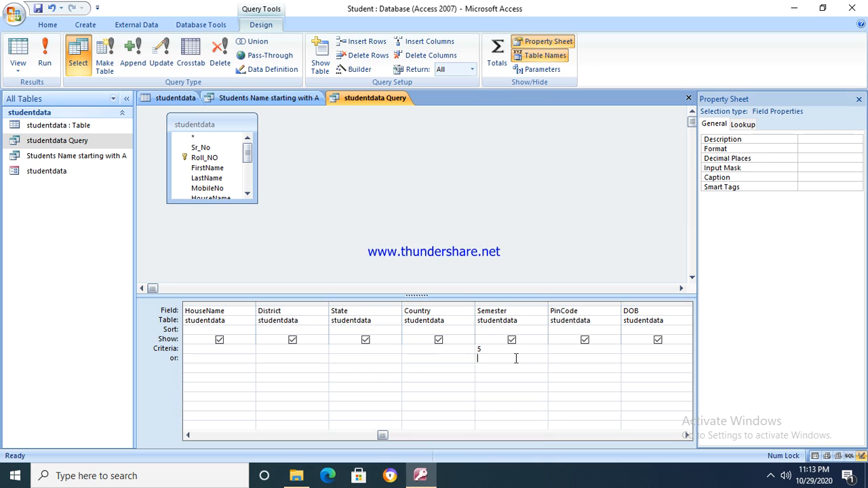
left_click(495, 350)
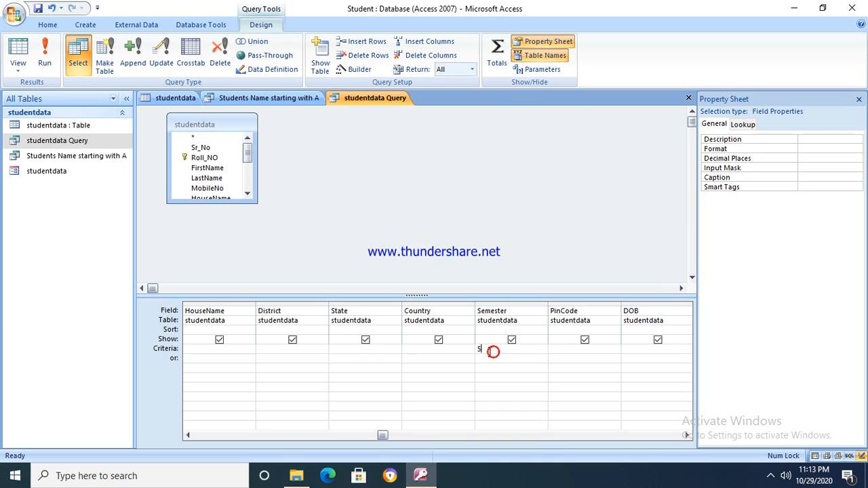
left_click(285, 356)
left_click(284, 350)
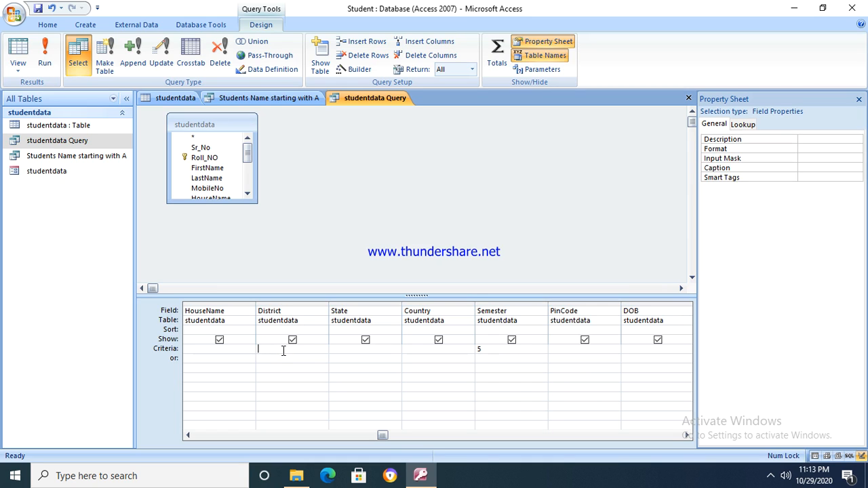
type("Kannur")
left_click(45, 58)
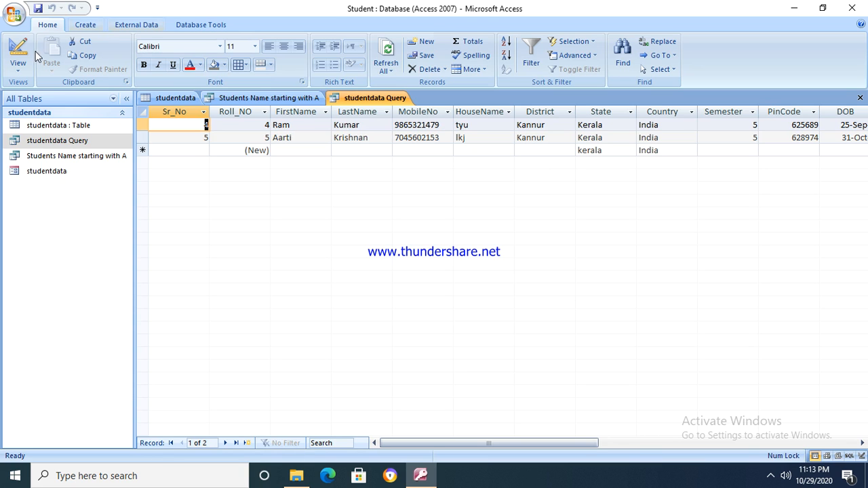
Return studentdata Query to Design View and clear its District and Semester criteria
left_click(14, 49)
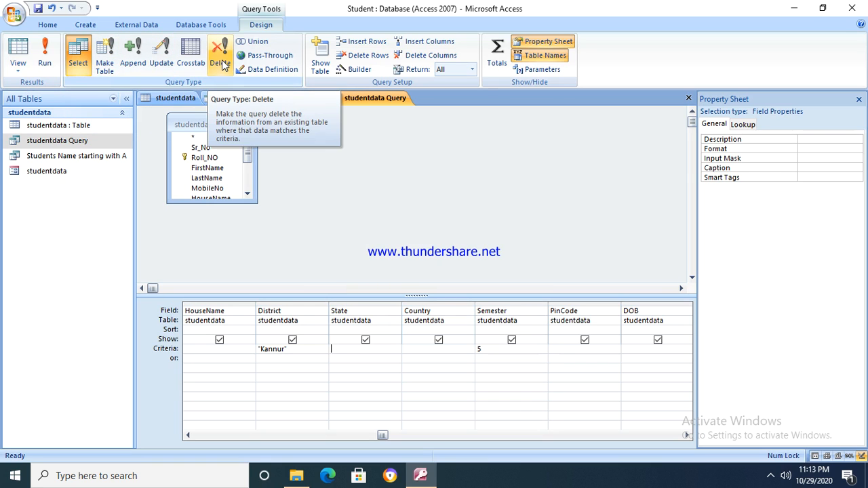
left_click(297, 350)
key("BackSpace")
key("BackSpace")
key("BackSpace")
key("BackSpace")
key("BackSpace")
key("BackSpace")
key("BackSpace")
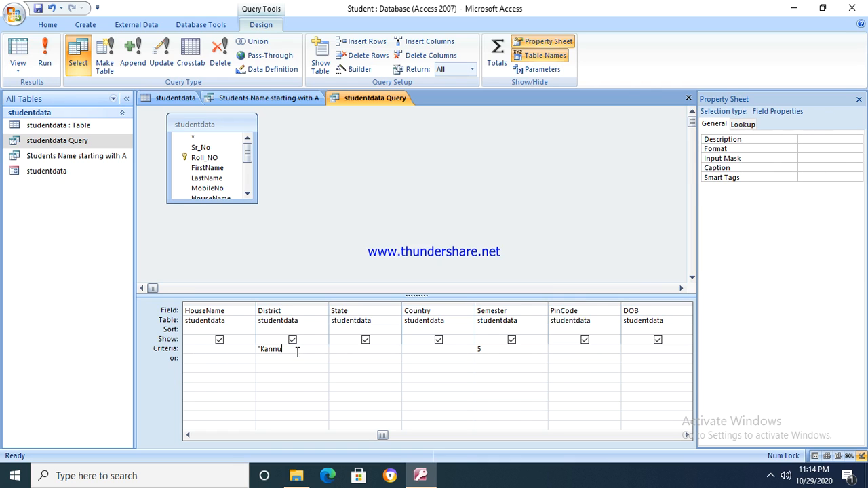
key("BackSpace")
left_click(503, 354)
key("BackSpace")
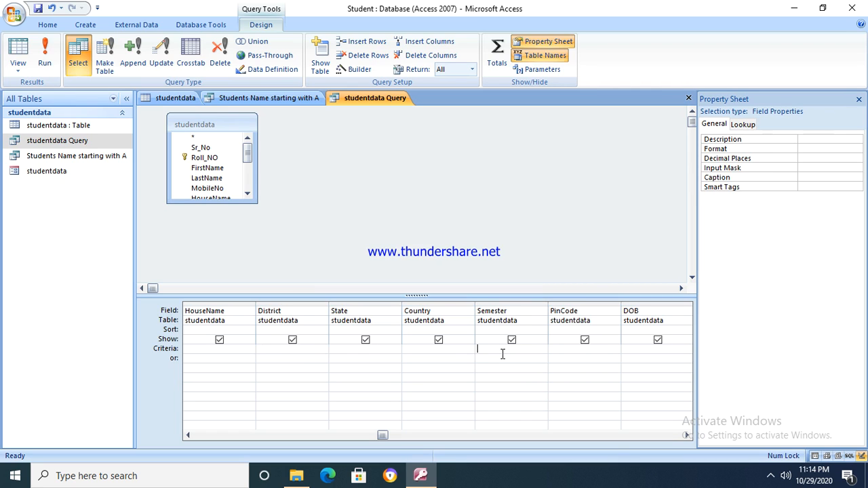
Look over the records of the studentdata table, and go back to studentdata Query in Design View
left_click(156, 100)
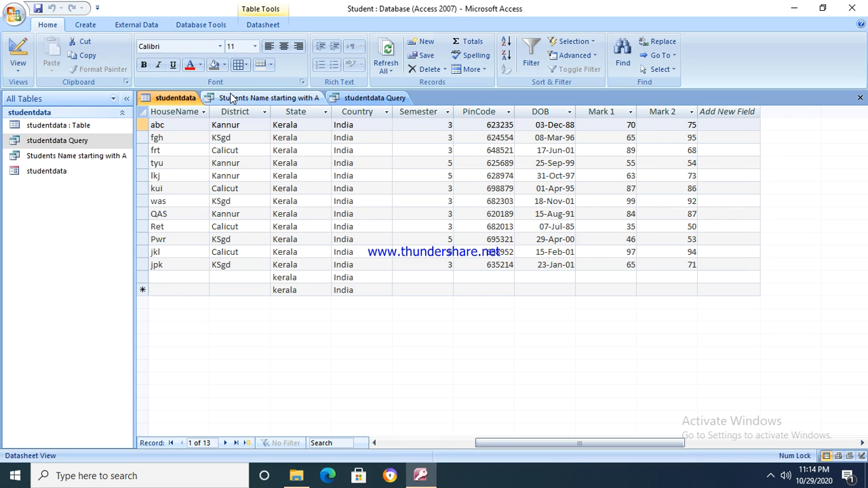
left_click(21, 55)
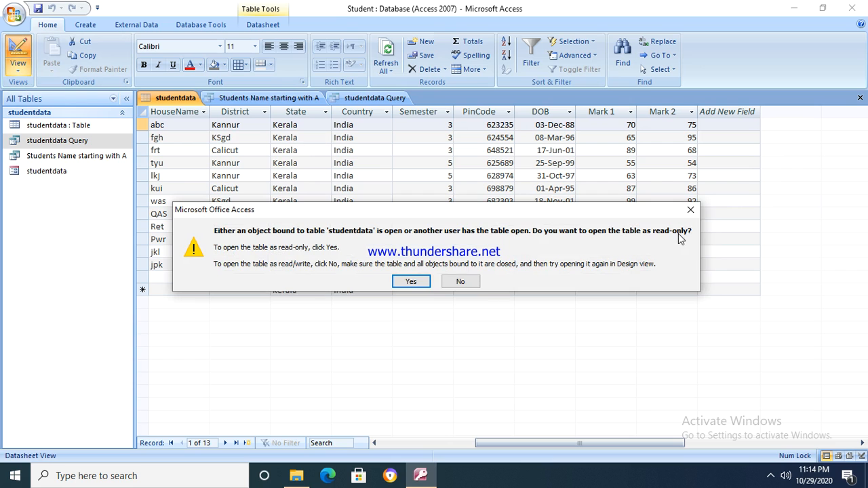
left_click(690, 210)
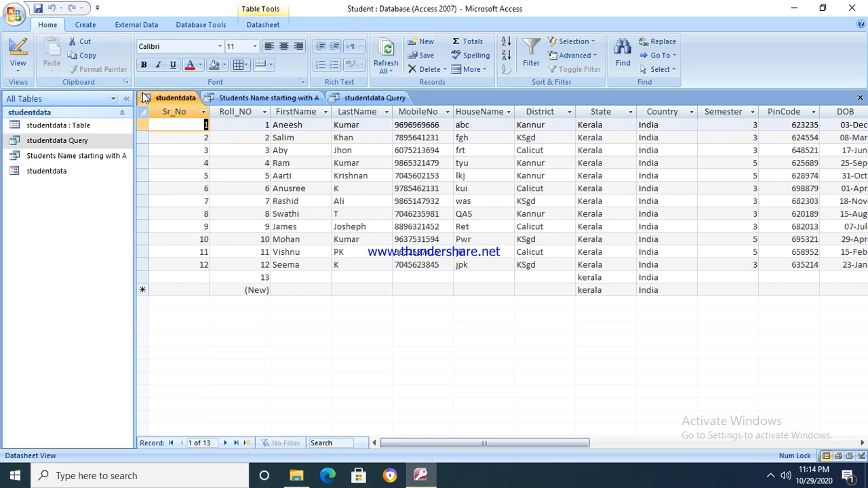
double_click(67, 143)
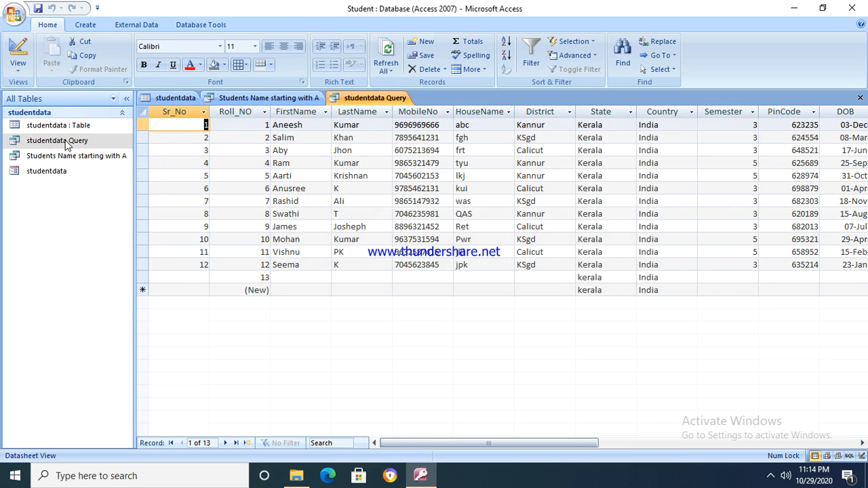
left_click(19, 45)
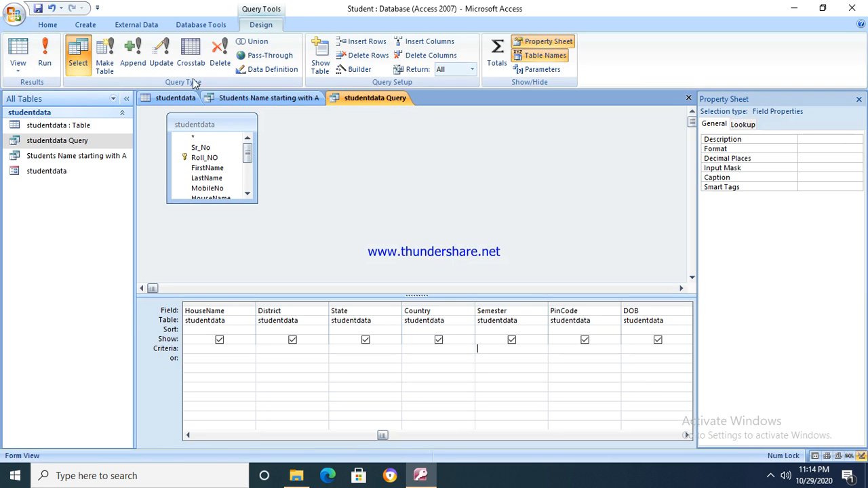
Change studentdata Query from a select query to an update query
left_click(154, 64)
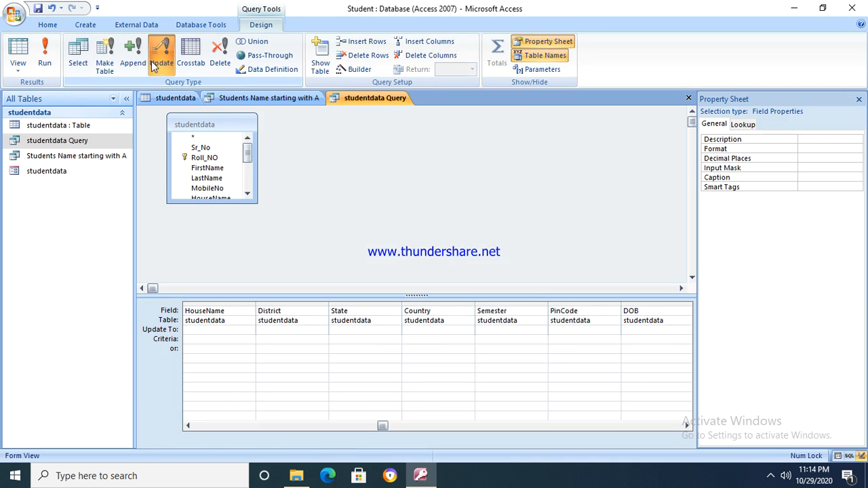
left_click(77, 58)
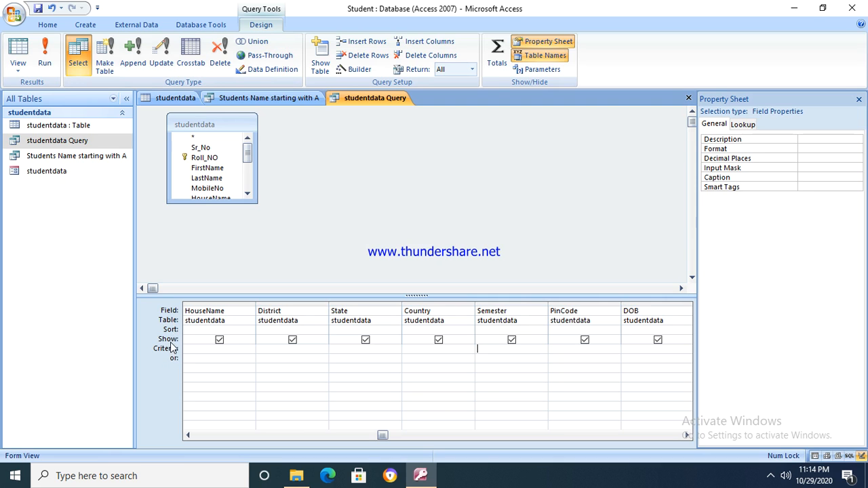
left_click(161, 57)
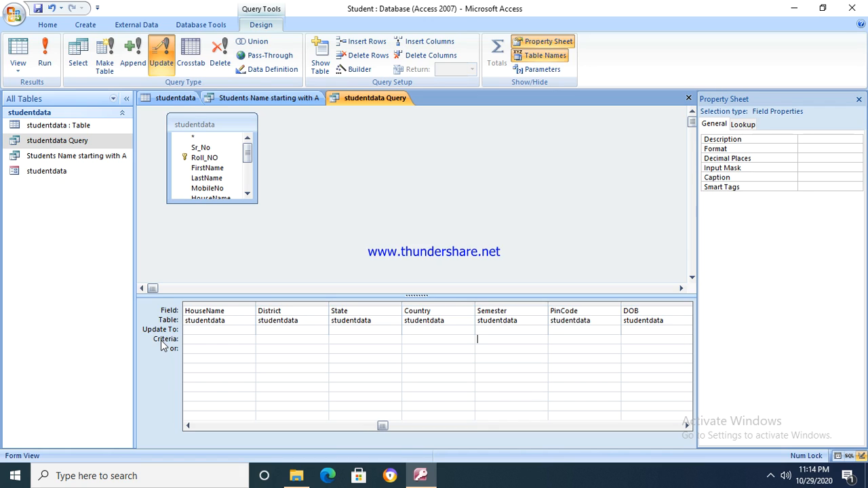
Enter the expression [Semester]+1 as the update value of the Semester field
left_click(494, 330)
type("=")
type("[")
type("s")
type("Semester")
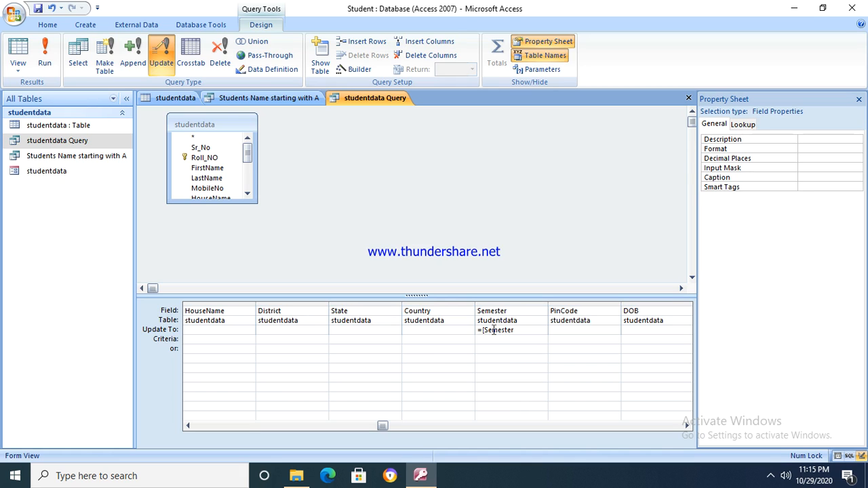
type("]")
type("=")
key("BackSpace")
type("_")
type("+")
type("1")
Set the Semester criterion to 3 and run the update query, accepting the update of the records
left_click(493, 341)
type("3")
left_click(533, 331)
key("Tab")
left_click(42, 52)
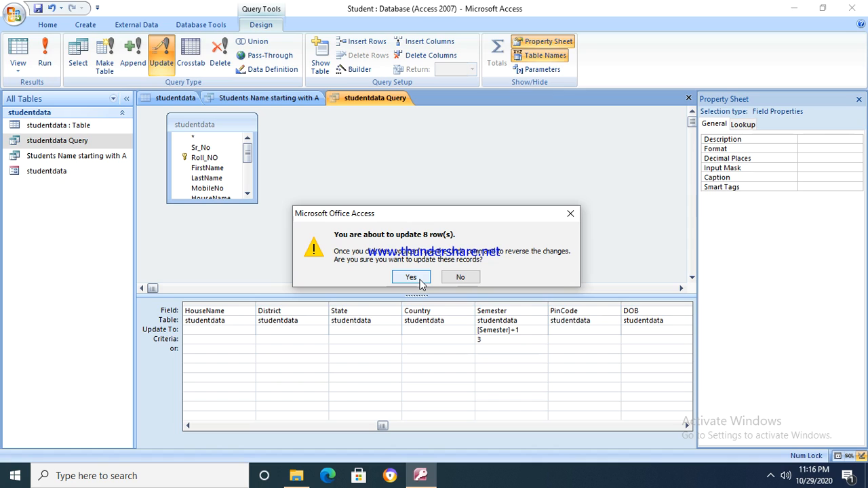
left_click(411, 278)
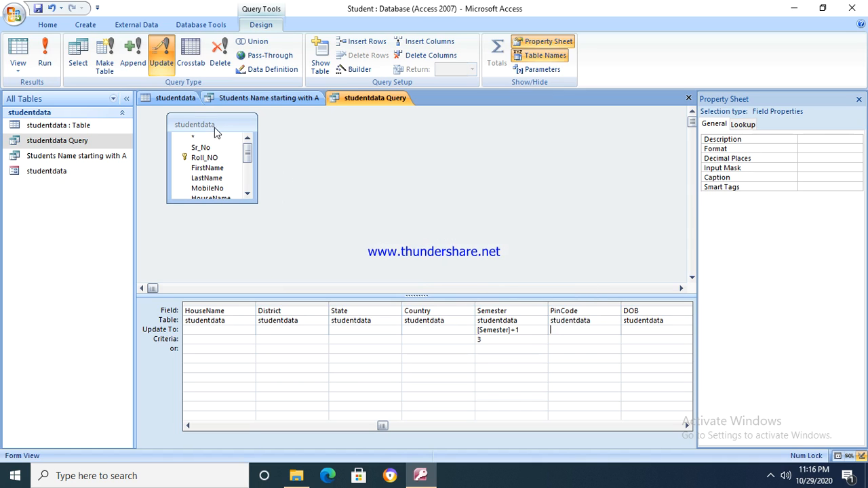
Check the Semester values in the studentdata table, and view studentdata Query and the Students Name starting with A query
left_click(181, 99)
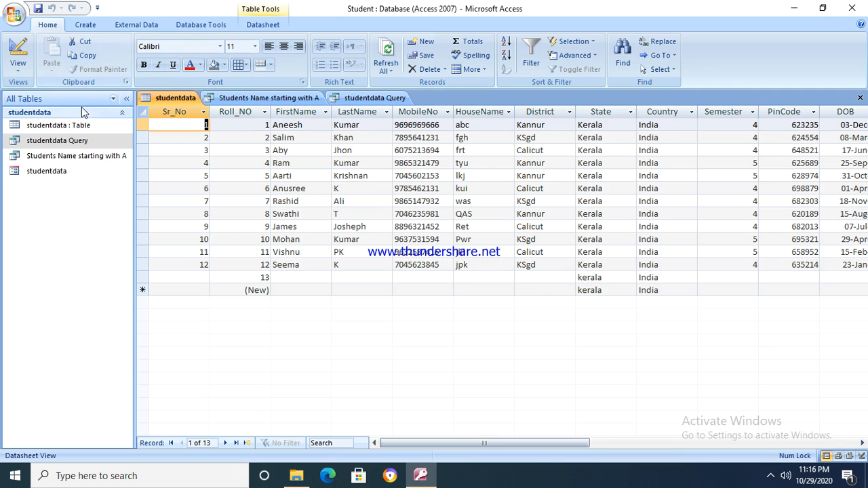
double_click(60, 141)
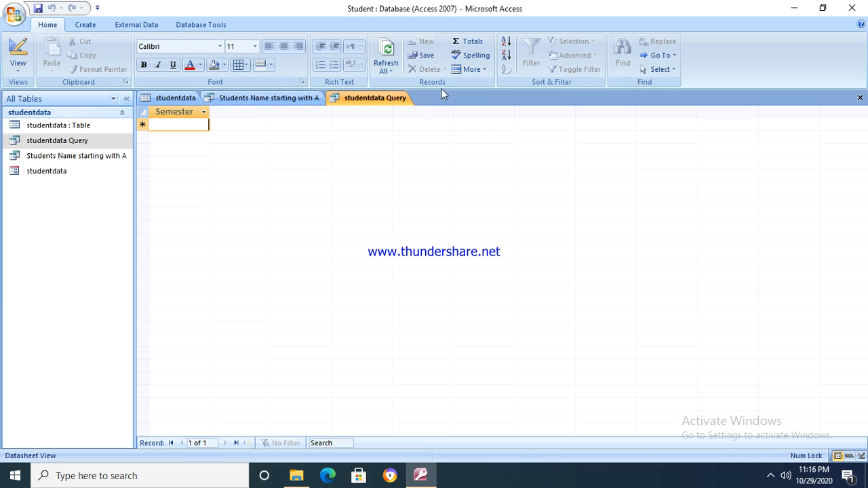
left_click(273, 100)
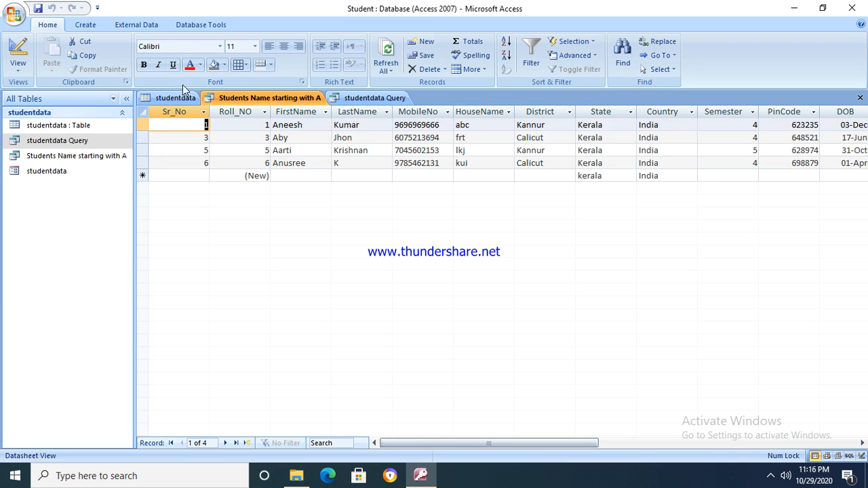
Show the Students Name starting with A query in Design View and clear its FirstName criterion
left_click(18, 49)
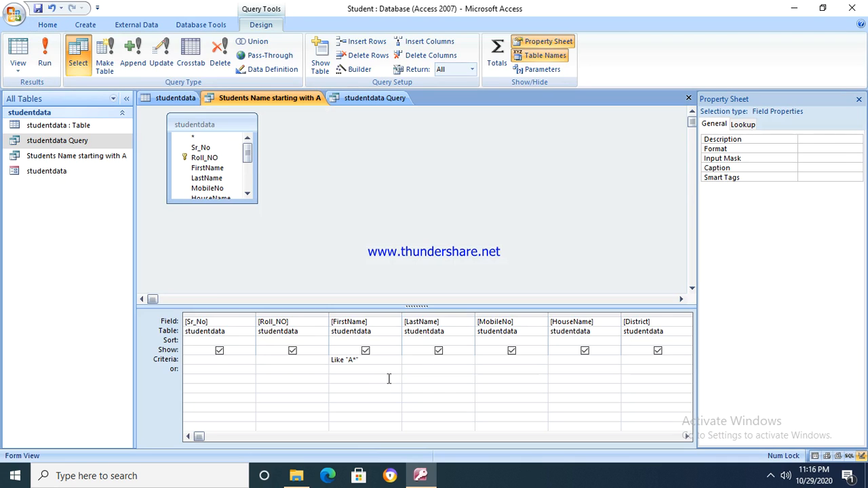
left_click(369, 359)
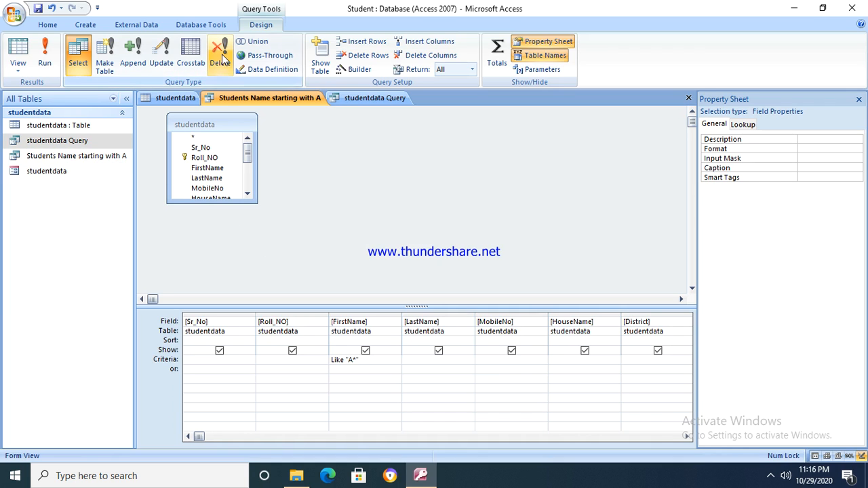
key("BackSpace")
key("BackSpace")
key("BackSpace")
key("BackSpace")
key("BackSpace")
key("BackSpace")
key("BackSpace")
key("BackSpace")
key("BackSpace")
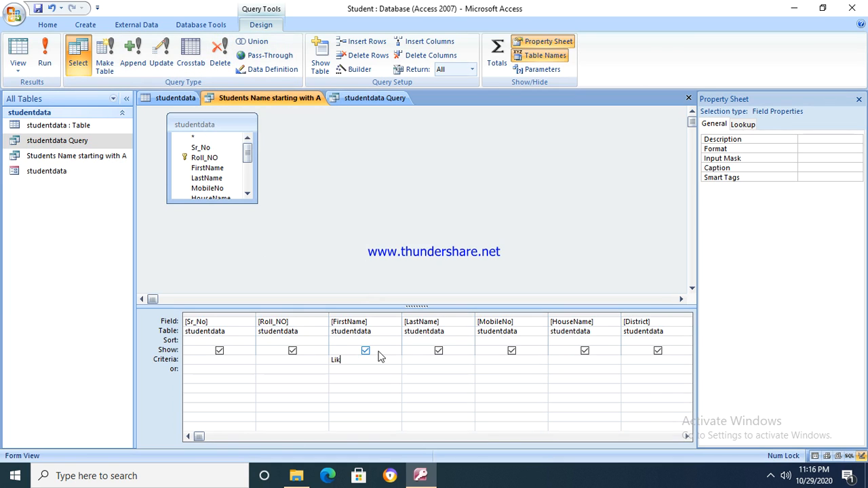
left_click(282, 361)
type("12")
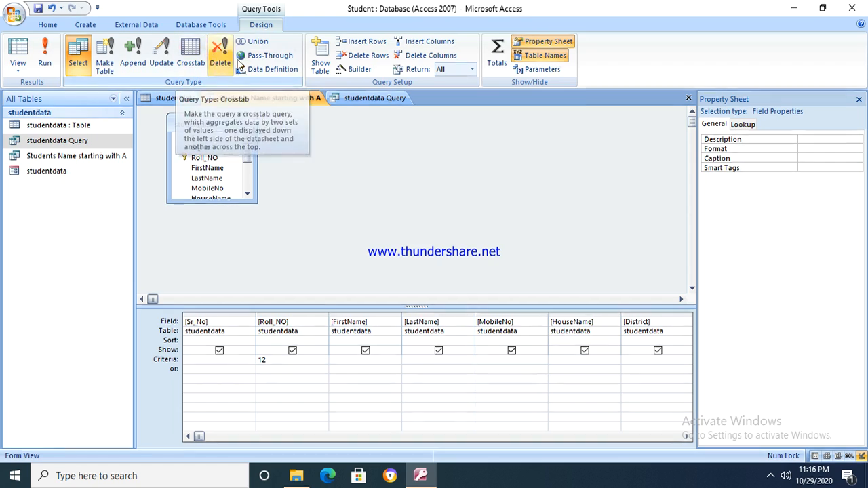
key("BackSpace")
key("BackSpace")
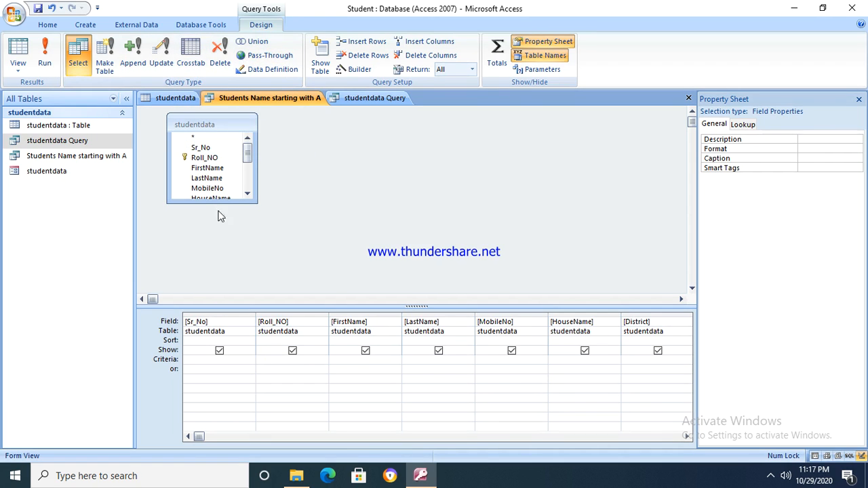
Change the query to a delete query with Roll_NO criterion 12 and run it, accepting the deletion
left_click(228, 59)
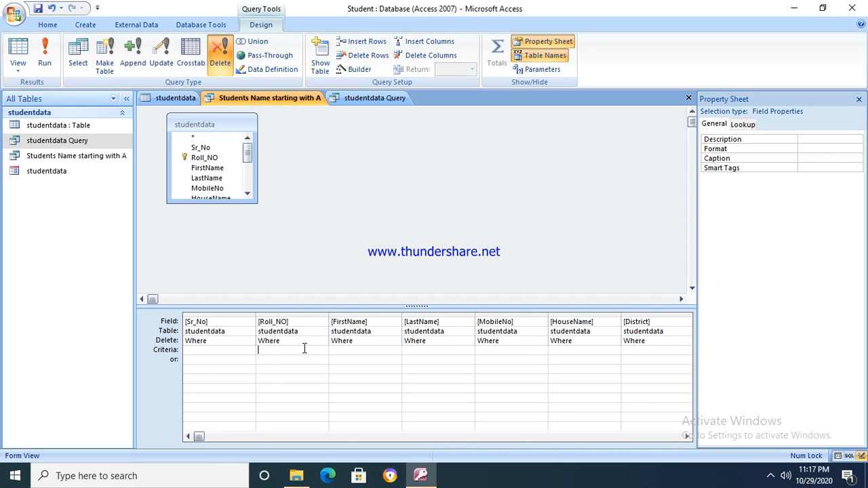
type("12")
key("Tab")
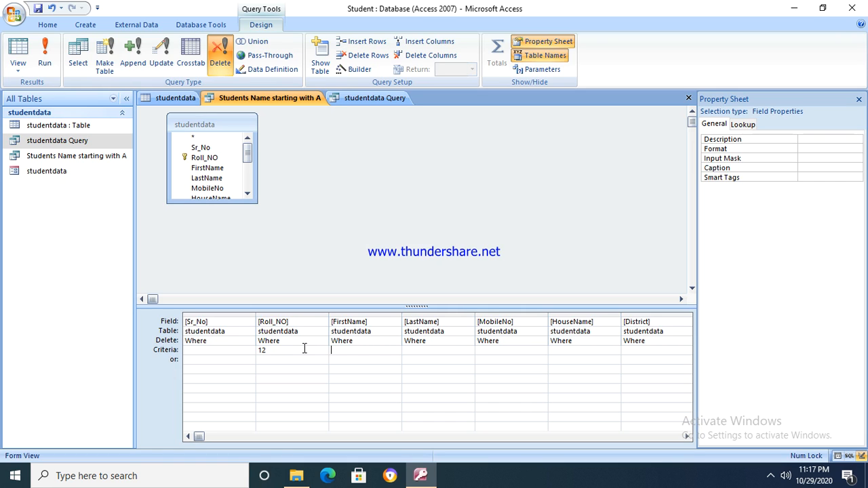
left_click(45, 53)
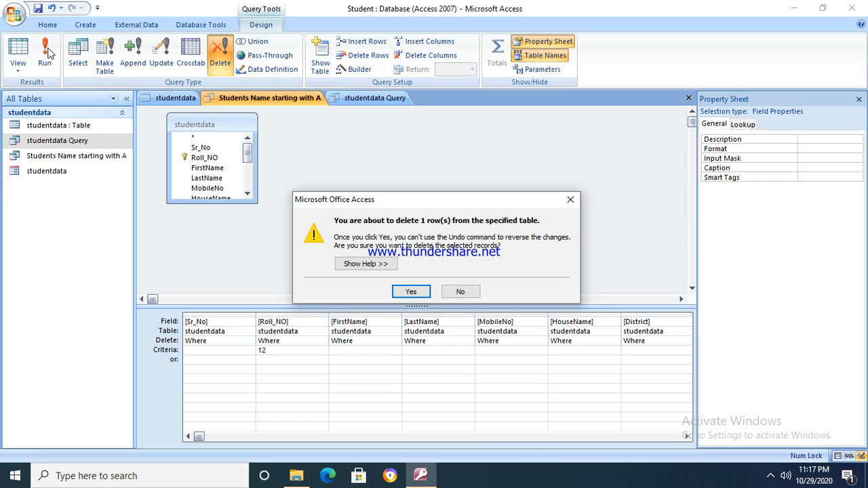
left_click(401, 293)
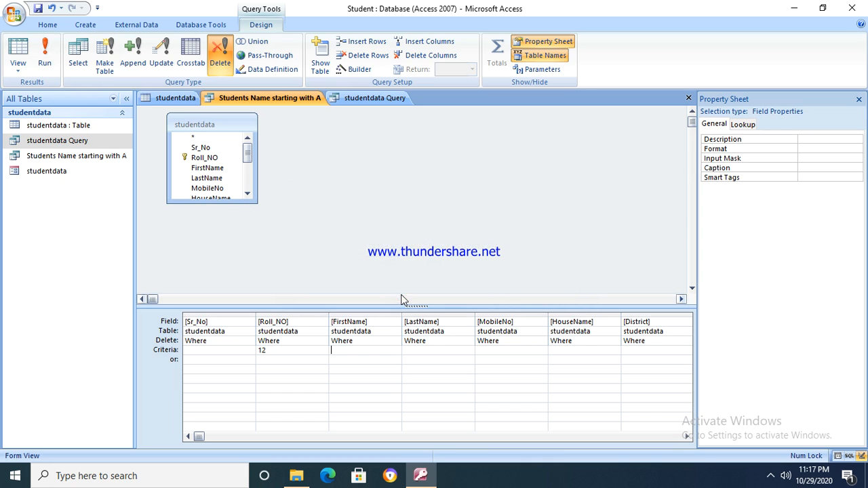
Check the records and the read-only design of the studentdata table, and bring up studentdata Query
left_click(175, 98)
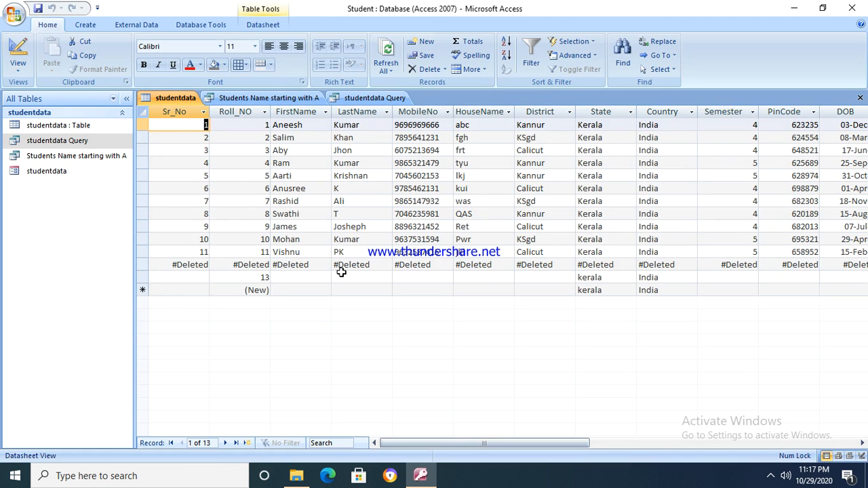
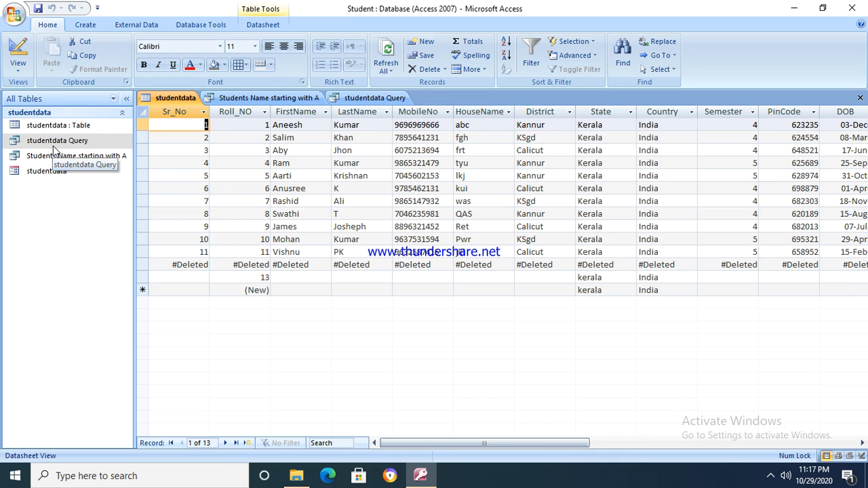
left_click(21, 42)
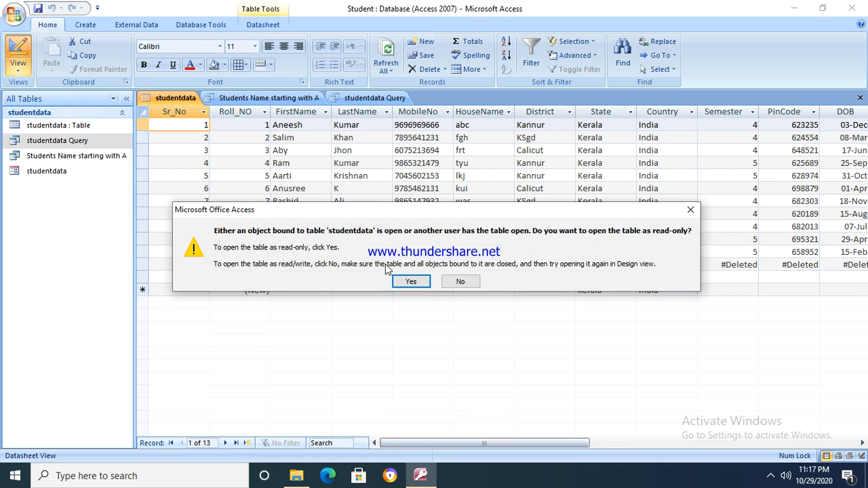
left_click(410, 281)
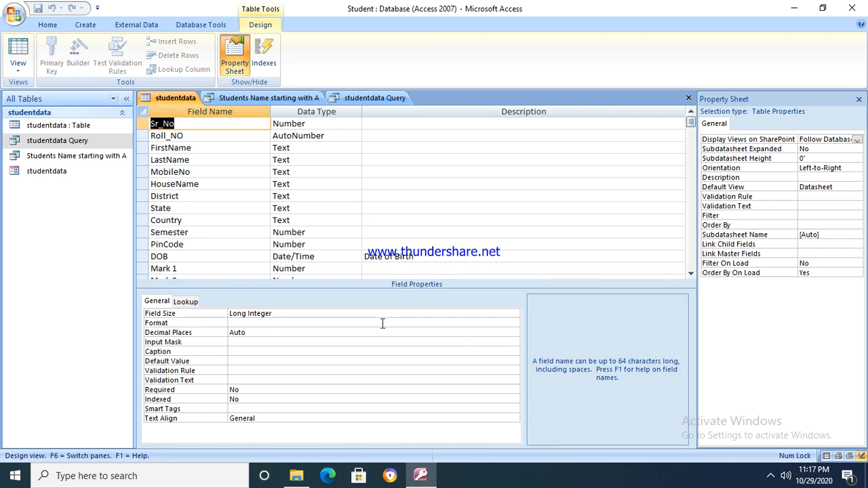
double_click(40, 145)
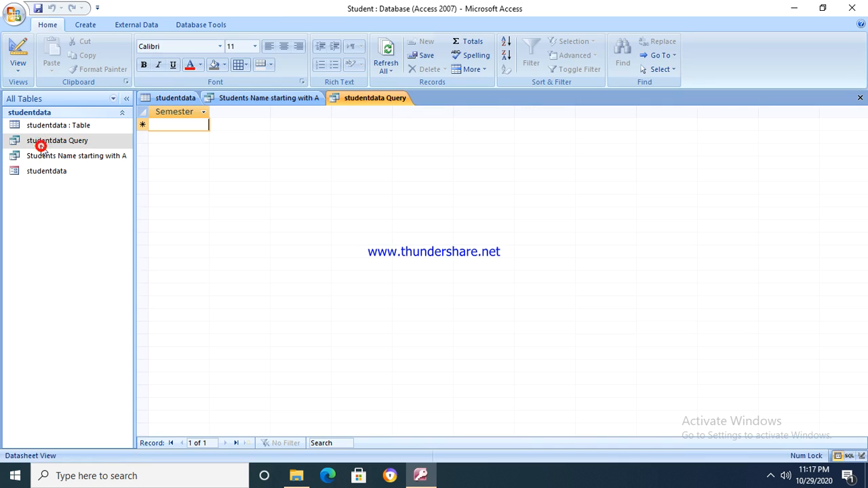
Keep studentdata Query in Datasheet View and check the records of the studentdata table
left_click(18, 67)
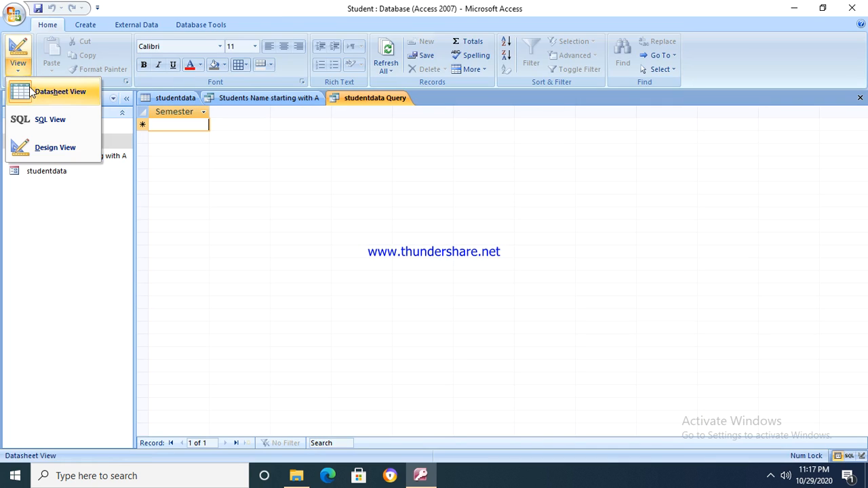
left_click(30, 90)
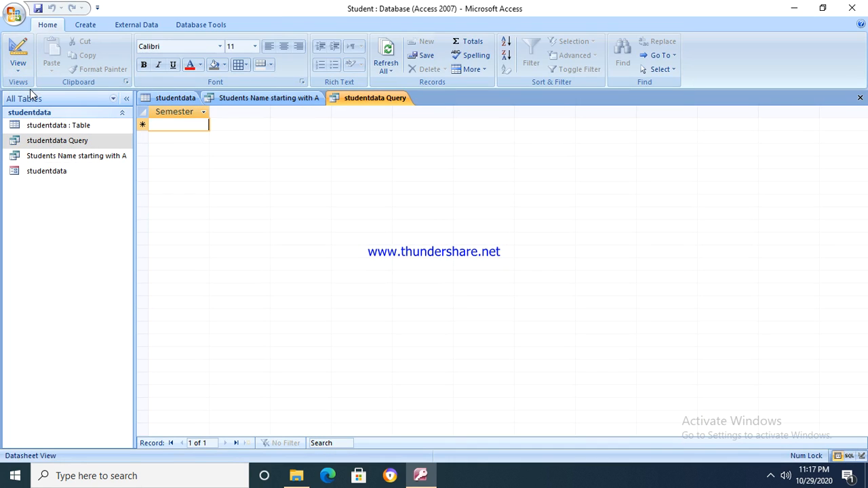
double_click(58, 128)
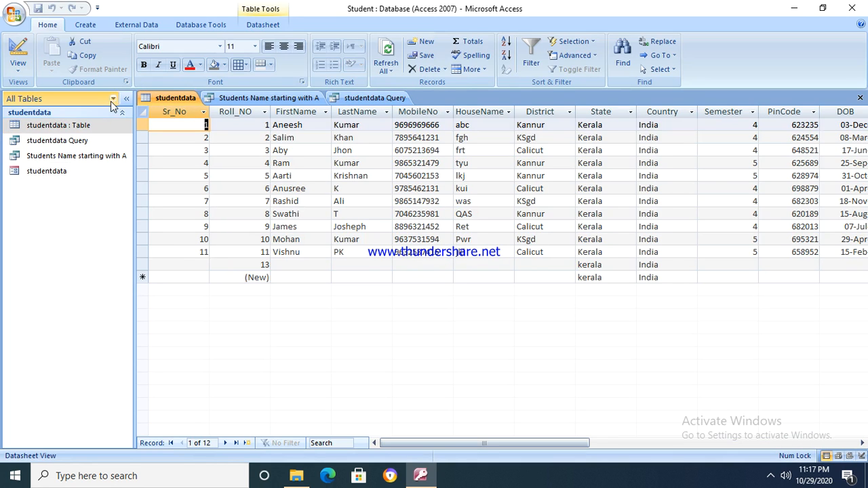
Show the Students Name starting with A query in Design View and open the Expression Builder for the blank field after Mark 2
left_click(54, 157)
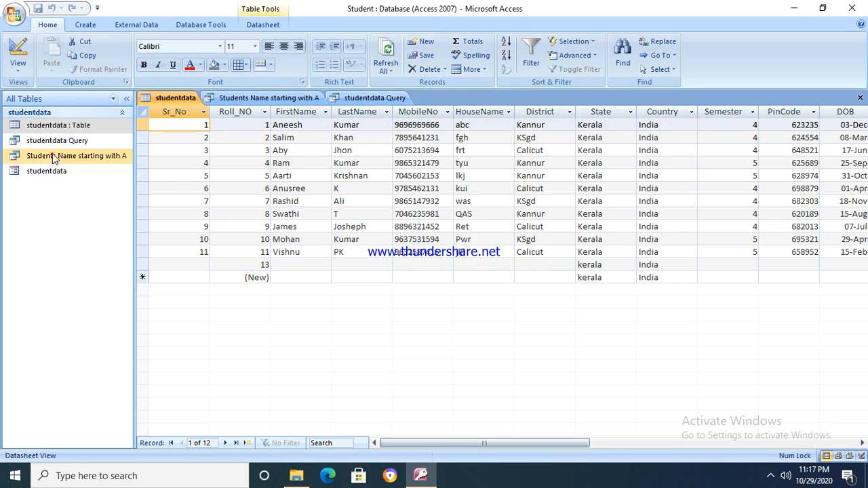
double_click(54, 157)
left_click(21, 45)
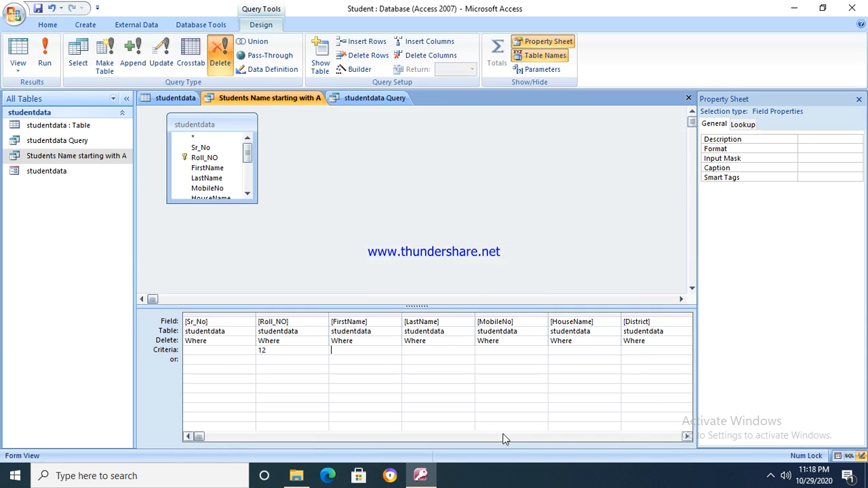
left_click_drag(200, 437, 607, 468)
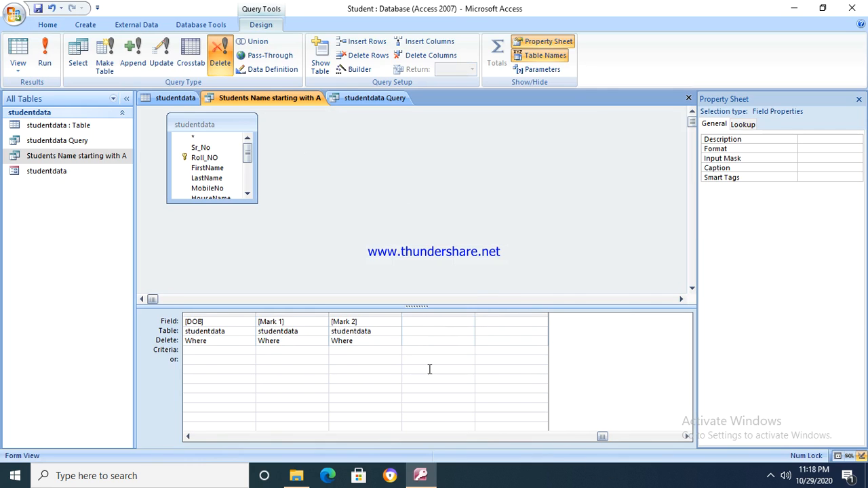
left_click(415, 322)
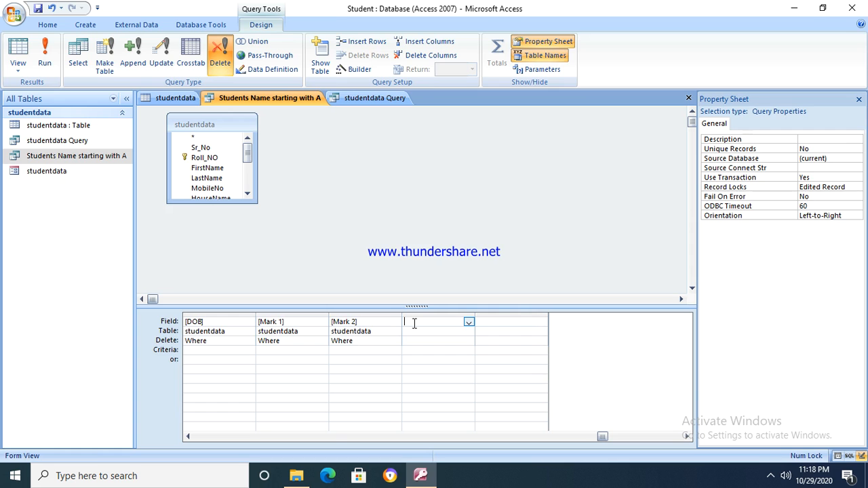
right_click(414, 323)
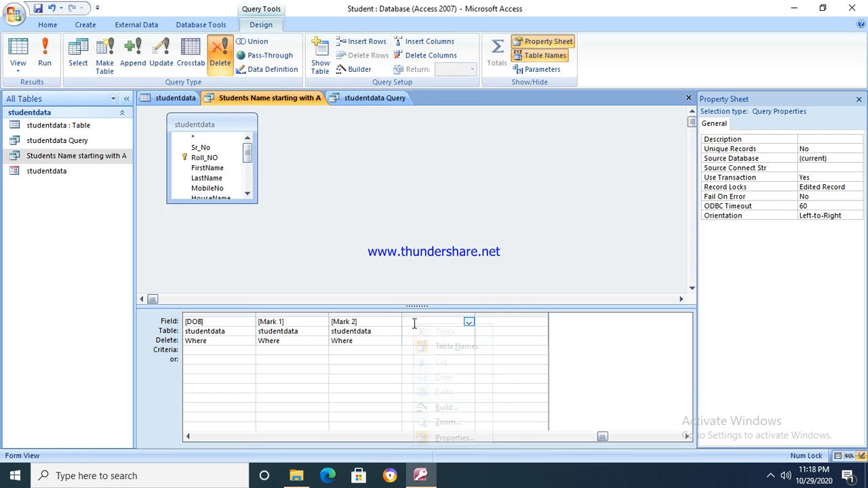
left_click(461, 412)
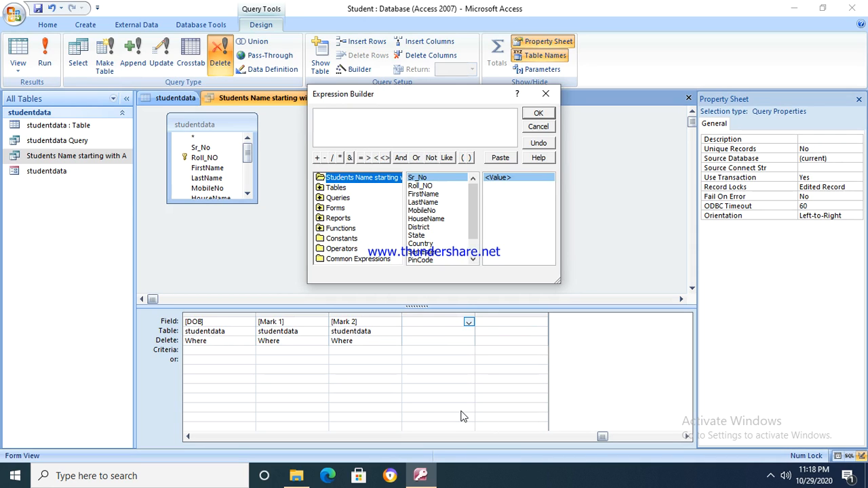
Add the calculated field Total: ([Mark 1]+[ Mark 2]) to the query
type("Total:")
type("Mark 1 + Mark 2")
type("]")
left_click(362, 114)
type("[")
type("]")
left_click(335, 116)
type("[")
left_click(334, 115)
type("(")
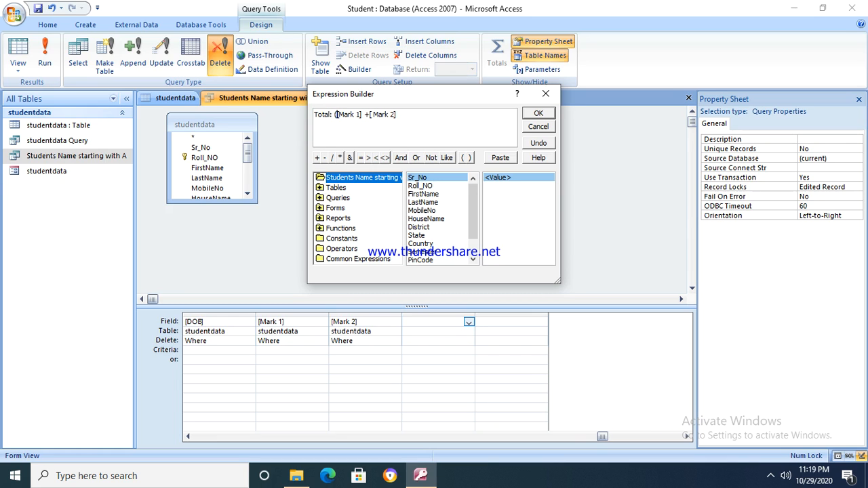
left_click(421, 116)
type(")")
left_click(533, 115)
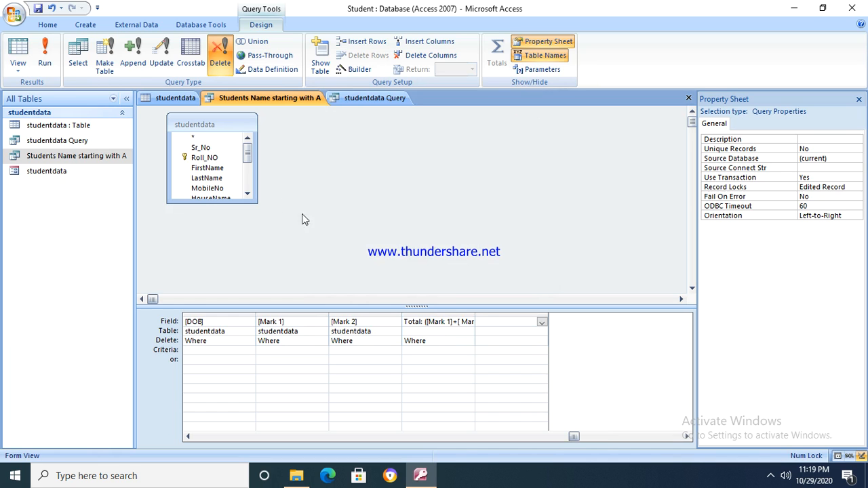
Run the delete query, accepting the deletion, and try to view its datasheet, dismissing the Mark 2 parameter request
left_click(45, 57)
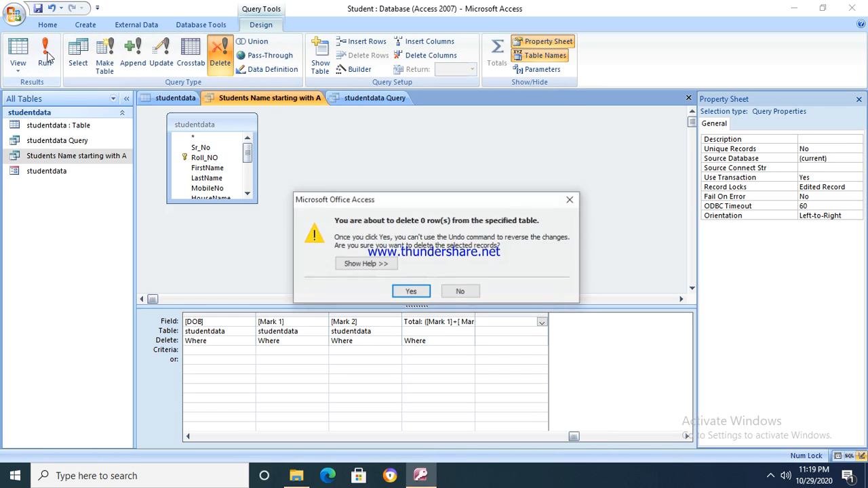
left_click(411, 292)
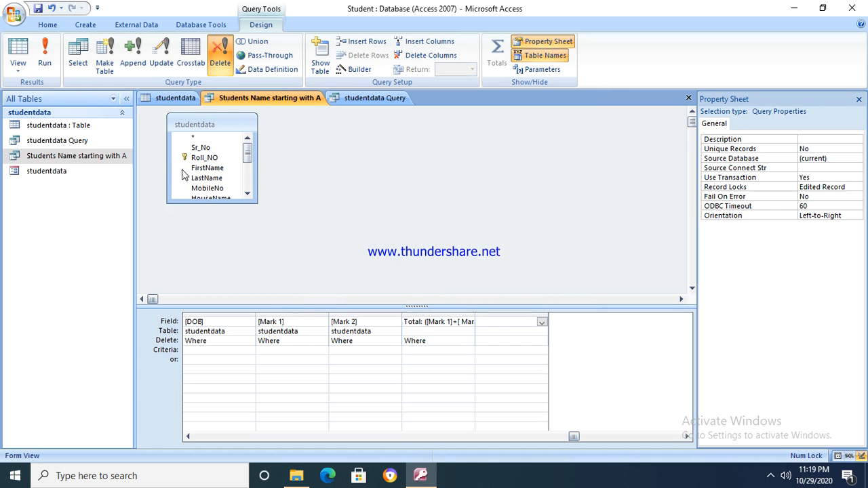
left_click(18, 55)
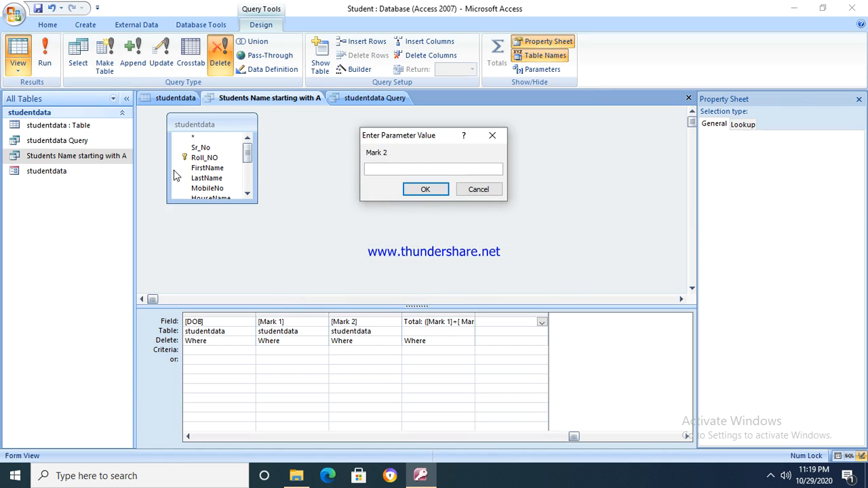
left_click(492, 136)
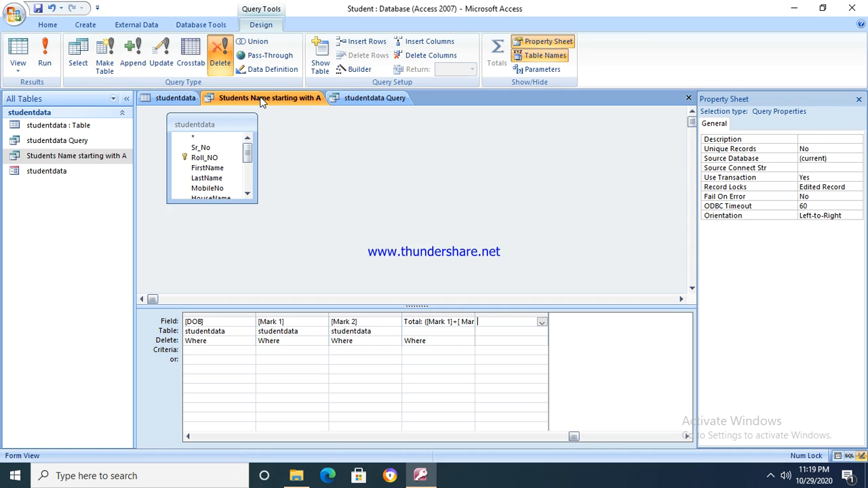
From the studentdata table, create a simple detail query with all its fields, keeping the default title and choosing to modify the query design
left_click(178, 99)
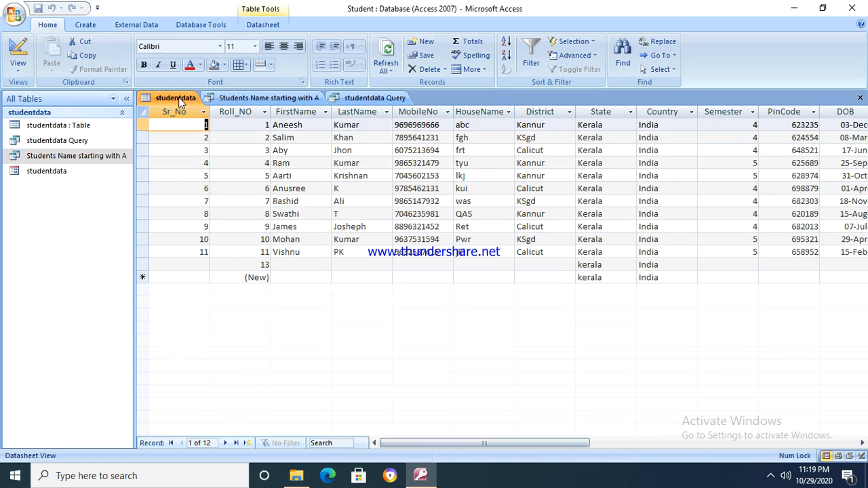
left_click_drag(506, 444, 275, 460)
left_click(85, 25)
left_click(462, 61)
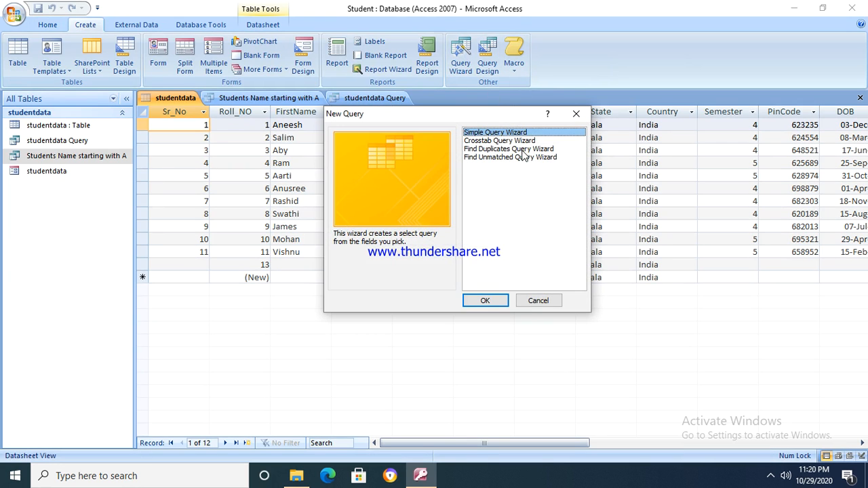
left_click(485, 301)
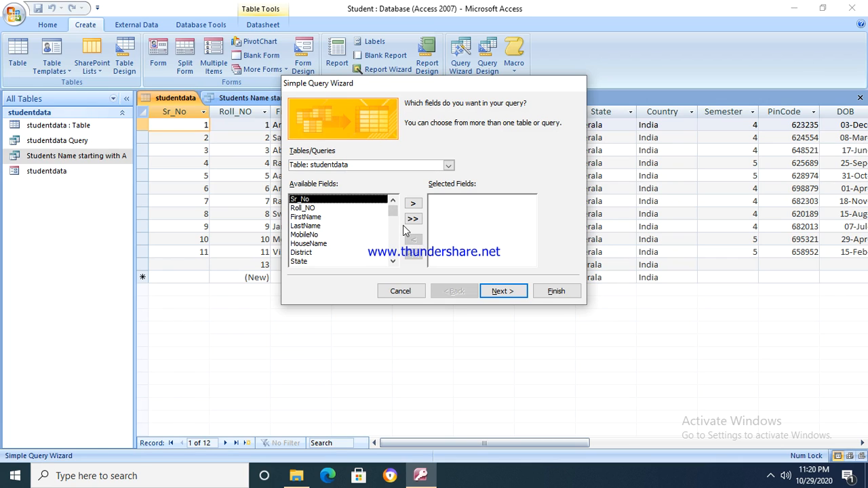
left_click(413, 220)
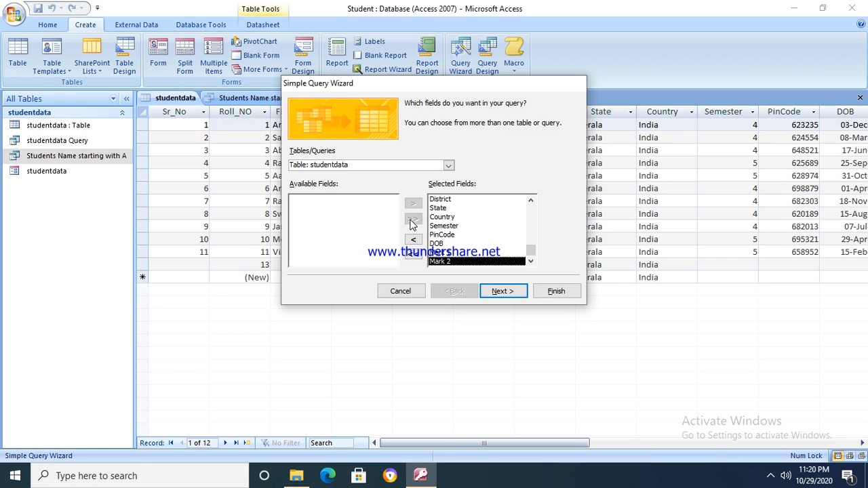
left_click(504, 291)
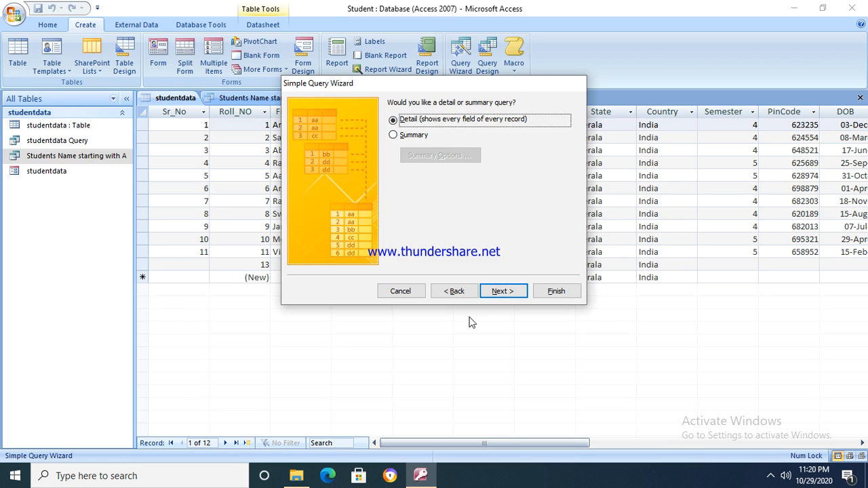
left_click(502, 292)
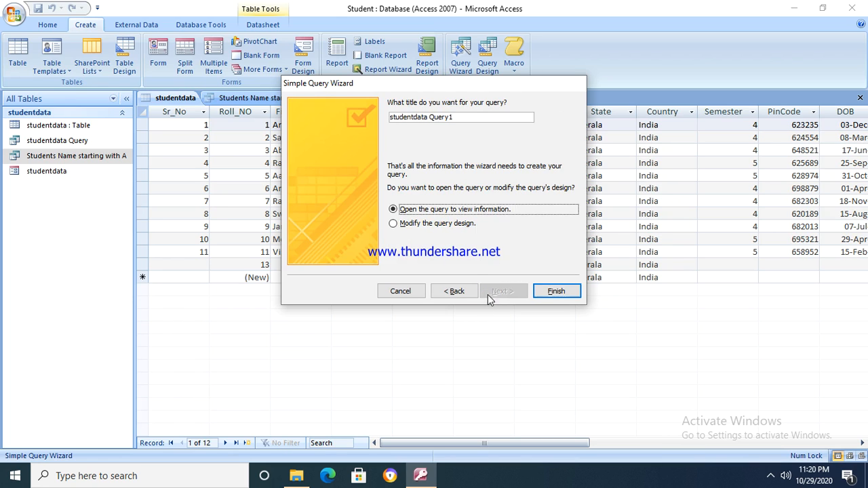
left_click(441, 227)
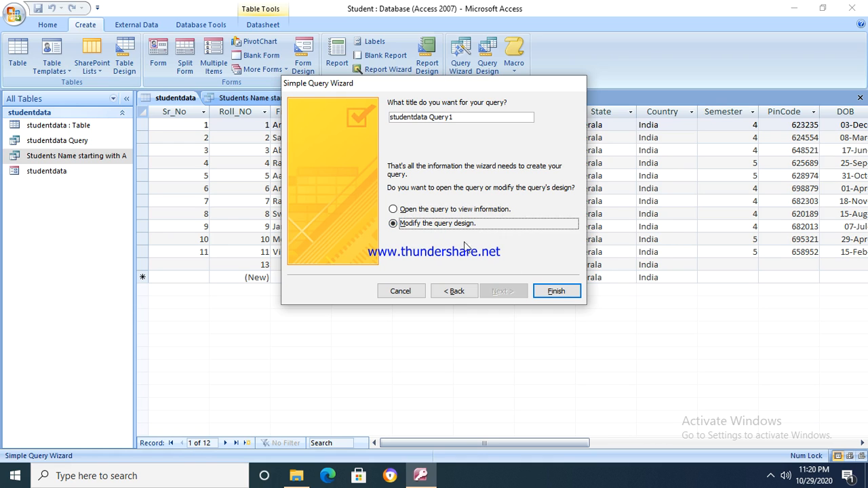
left_click(557, 291)
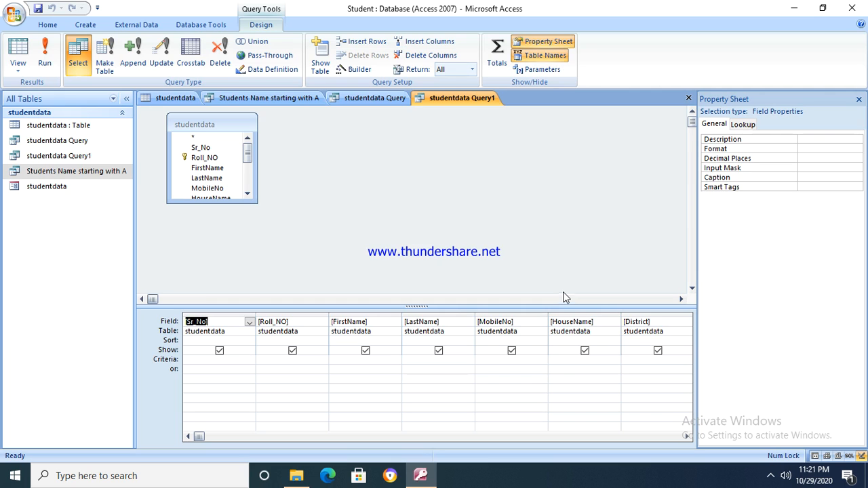
left_click(774, 475)
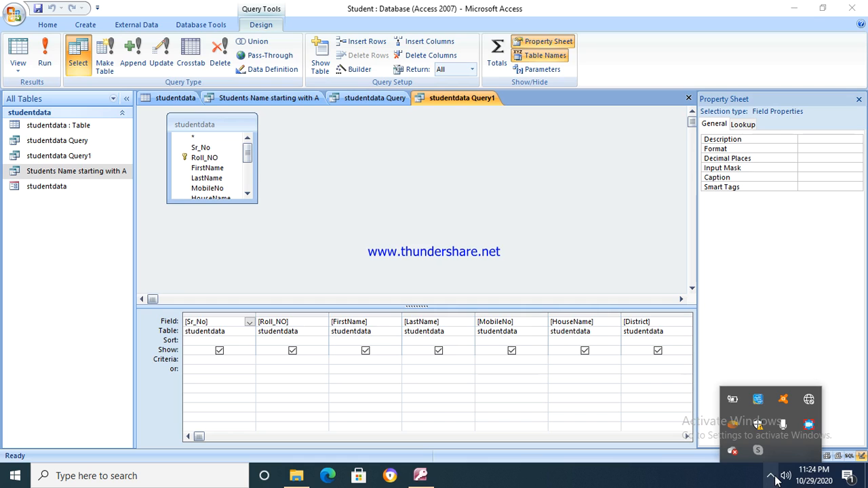
left_click(810, 425)
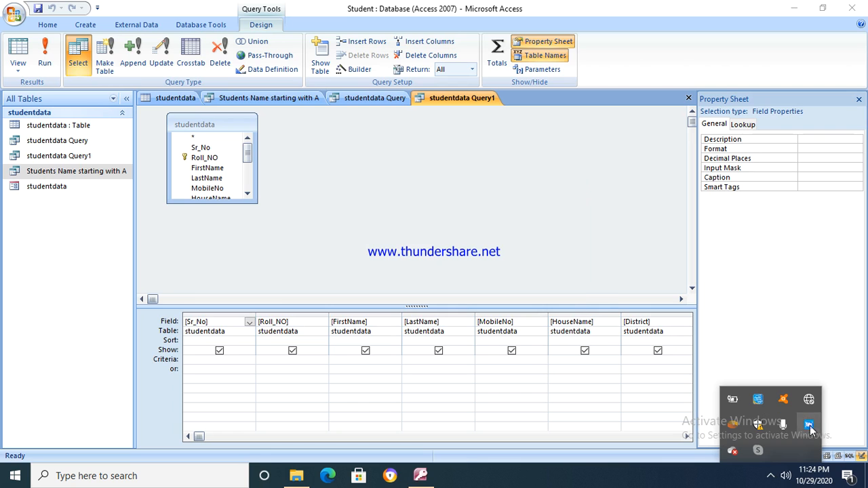